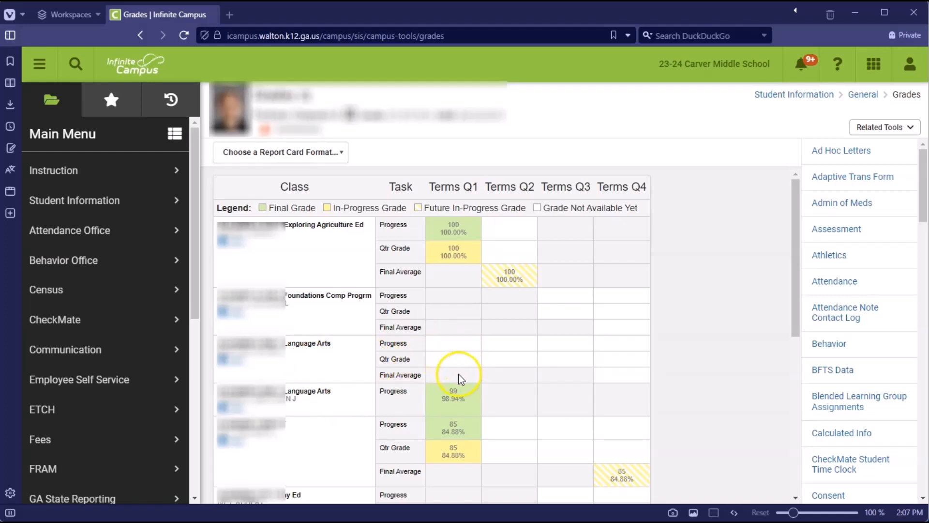
Step: Examine the two Language Arts course entries in the student's grades list
drag(332, 343, 218, 343)
click(324, 360)
drag(328, 393, 263, 393)
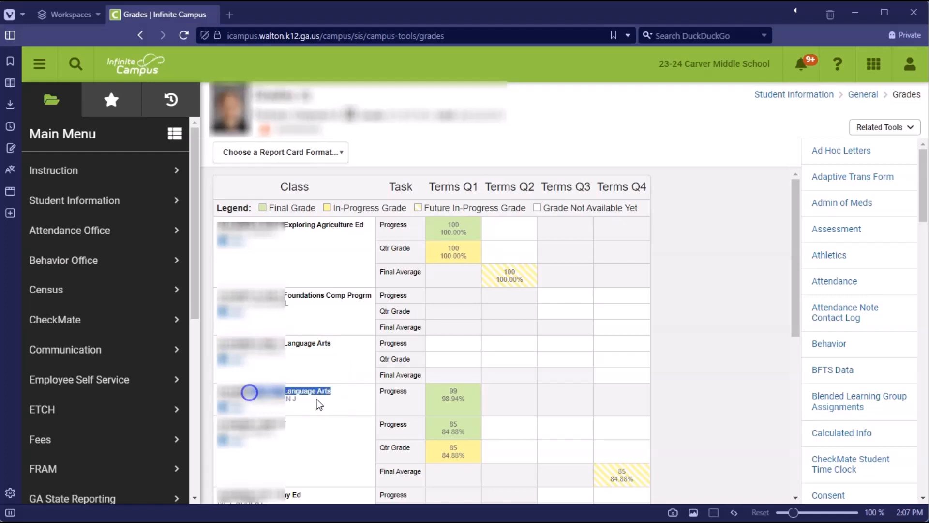
click(344, 404)
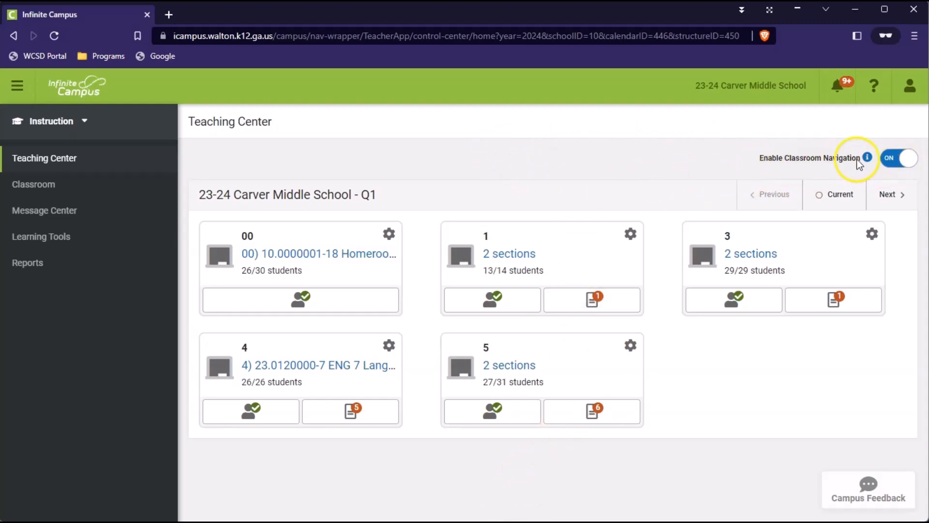
Step: Turn Enable Classroom Navigation off and back on in the Teaching Center, and dismiss the Classroom notice
click(891, 164)
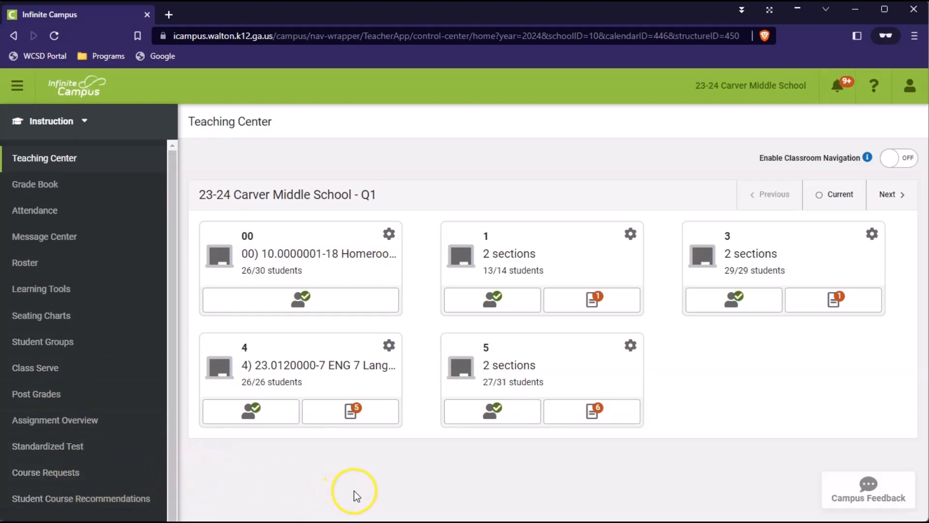
click(901, 160)
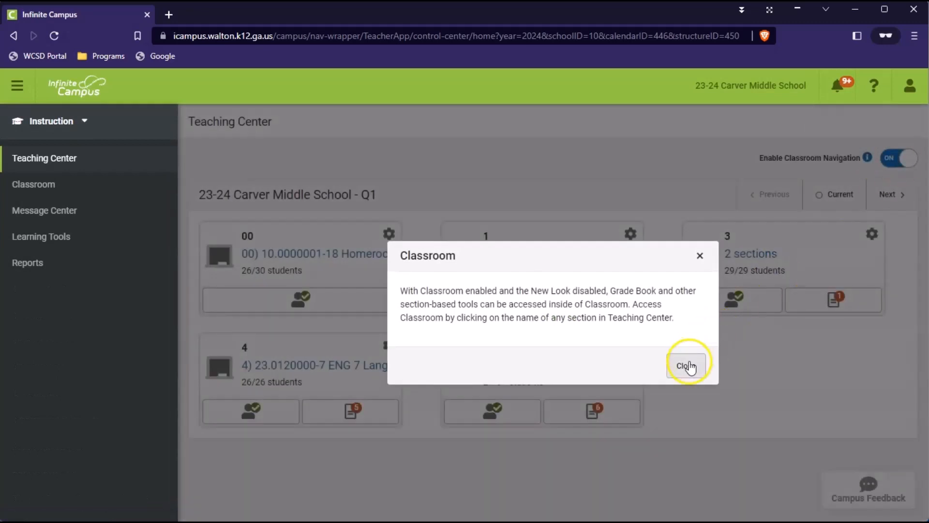
click(690, 367)
click(914, 161)
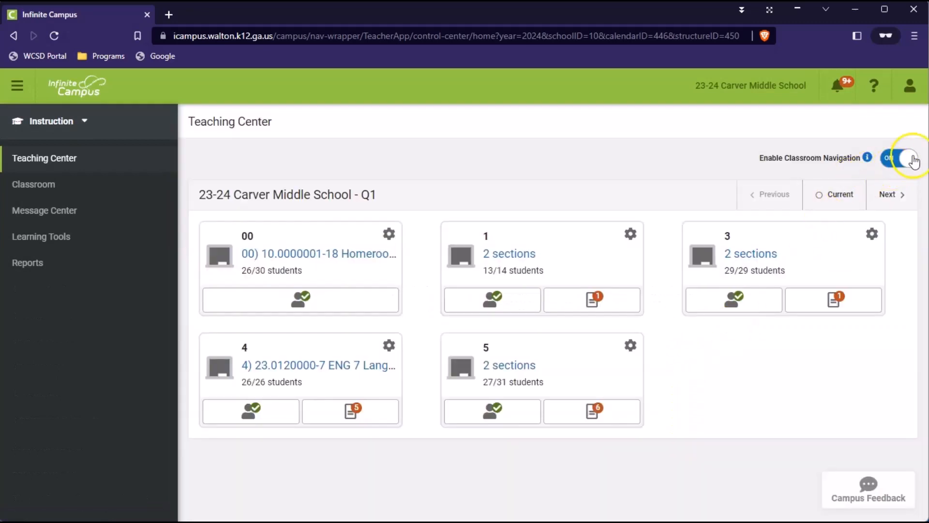
Step: Filter the available reports to those about students and open the Student Summary report
click(32, 269)
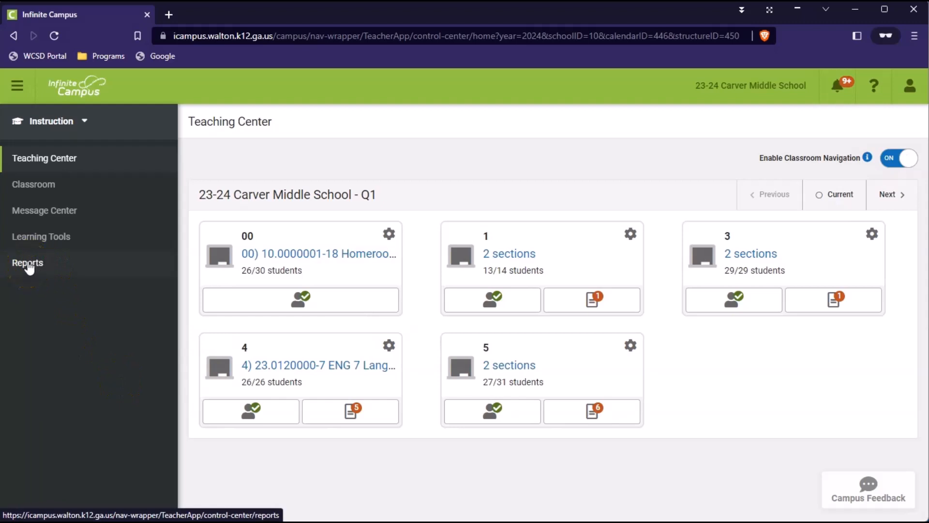
click(29, 267)
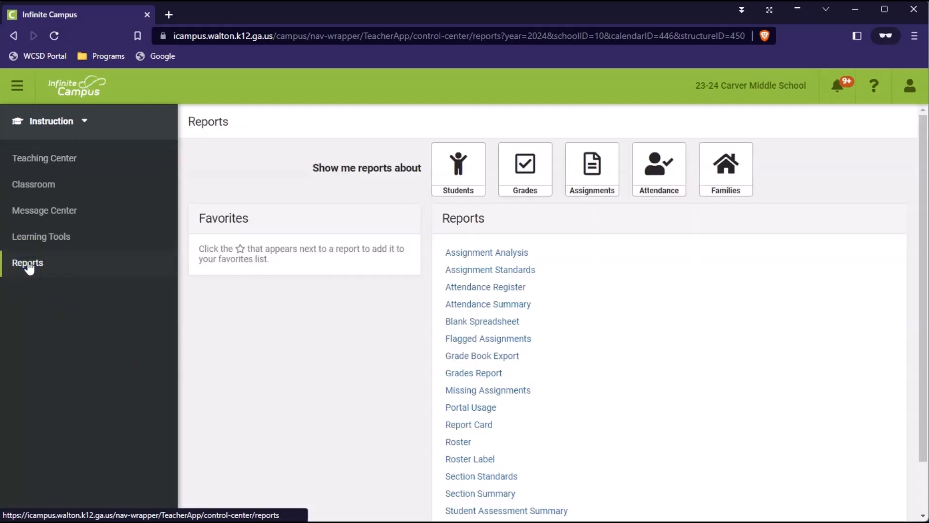
click(461, 169)
click(503, 411)
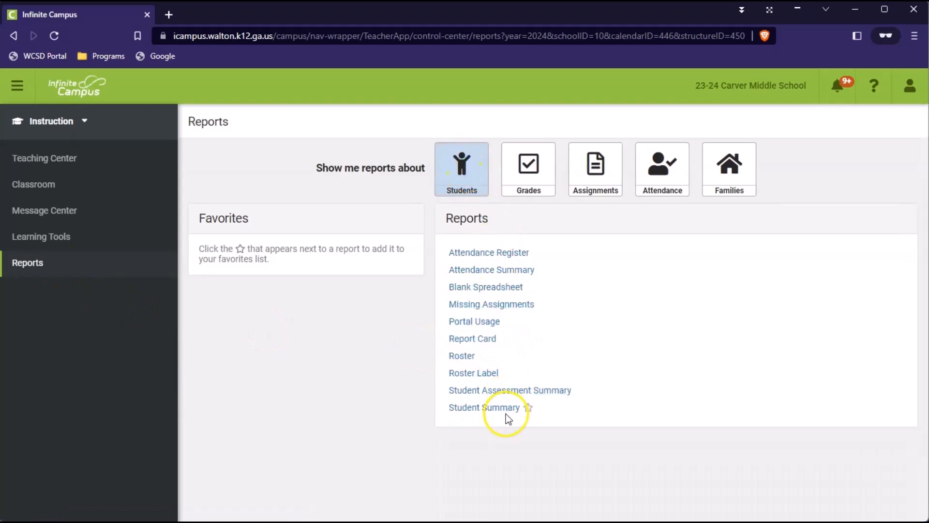
click(469, 408)
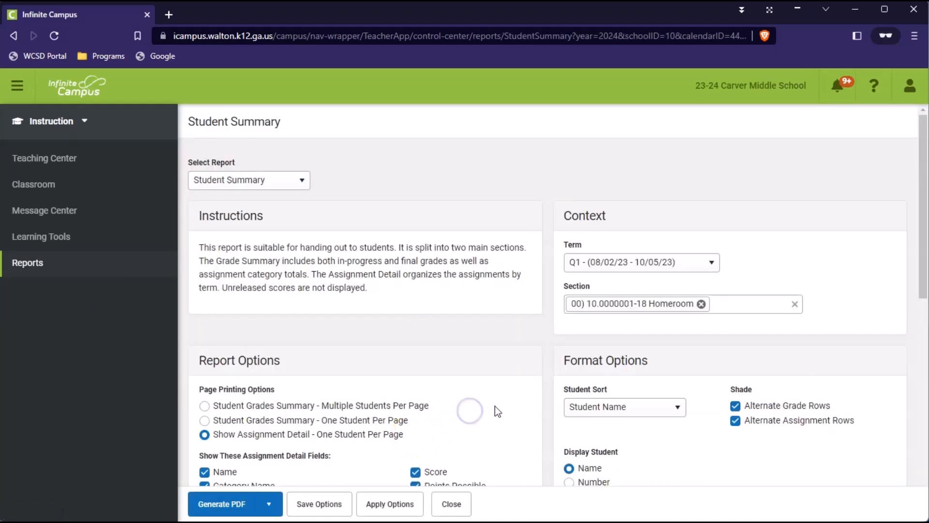
click(466, 341)
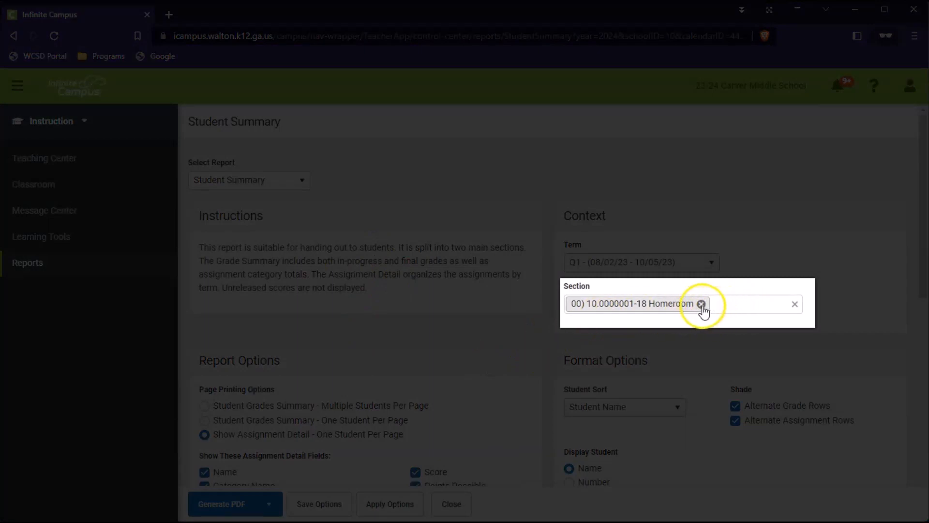
Step: Replace the Homeroom section in the report context with 1) 23.0120000-5 ENG 7 Language Arts
click(700, 305)
click(705, 304)
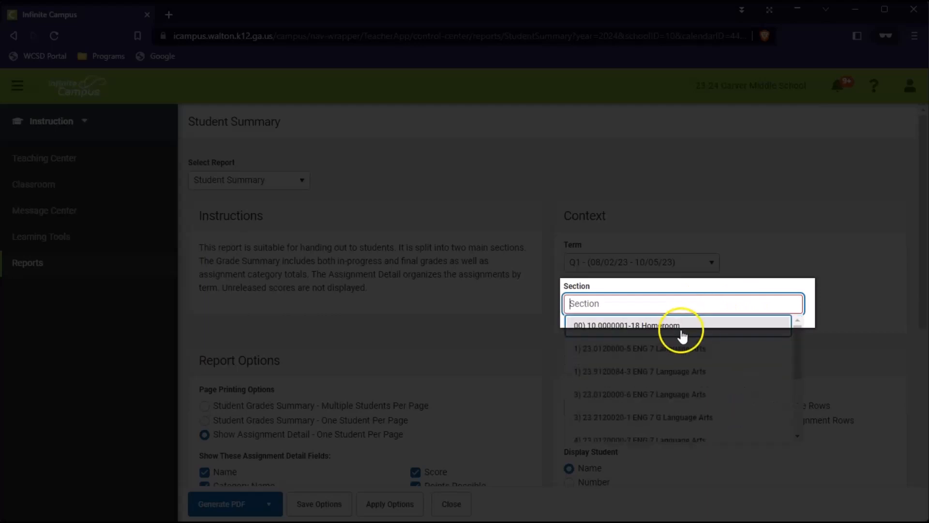
click(652, 348)
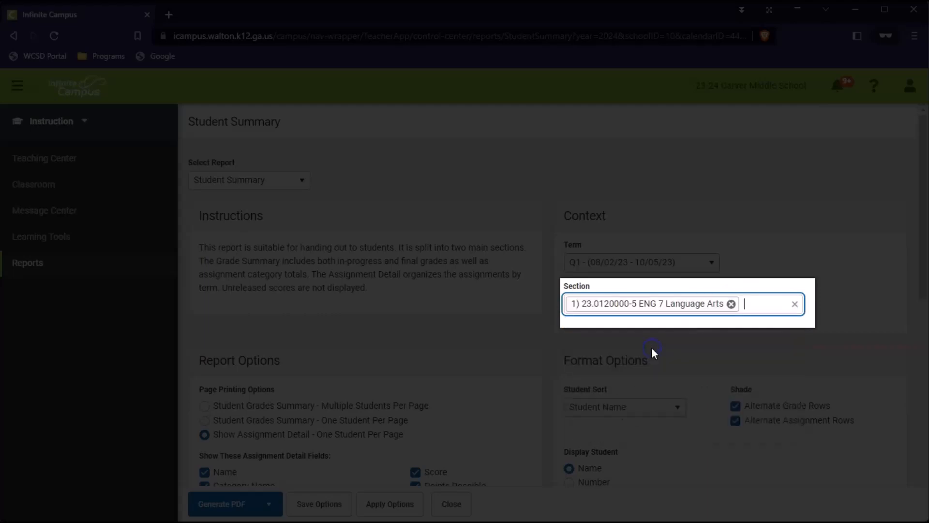
Step: Toggle the Percent detail field and the Remove Inactive Students option, returning both to their original settings
scroll(533, 368, down, 4)
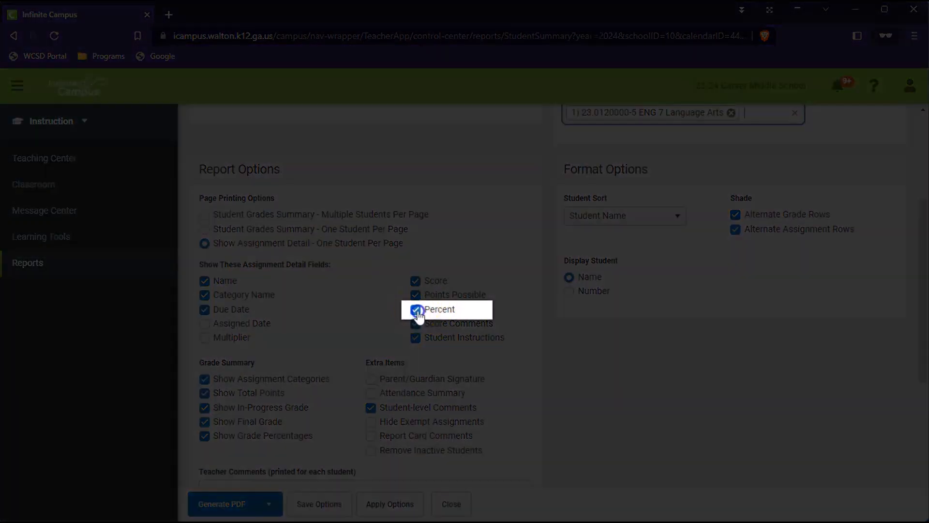
click(415, 311)
click(415, 310)
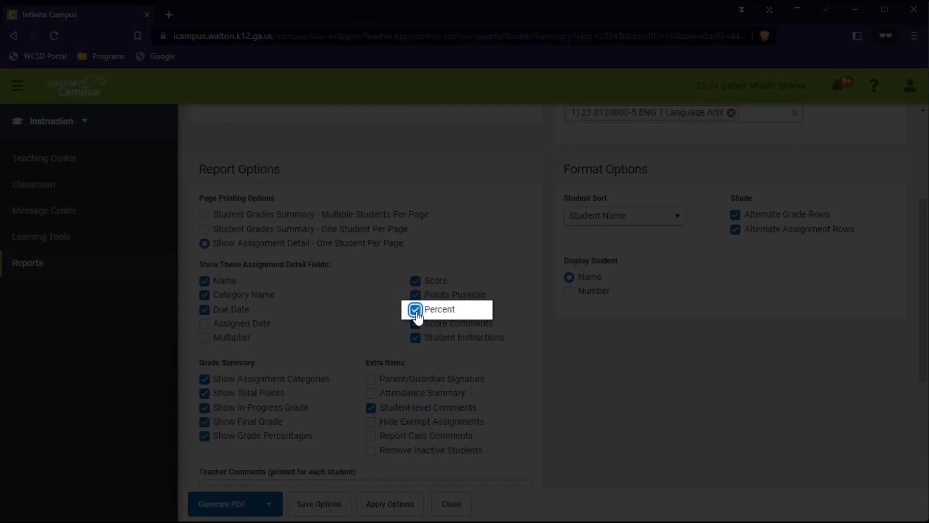
scroll(460, 422, down, 1)
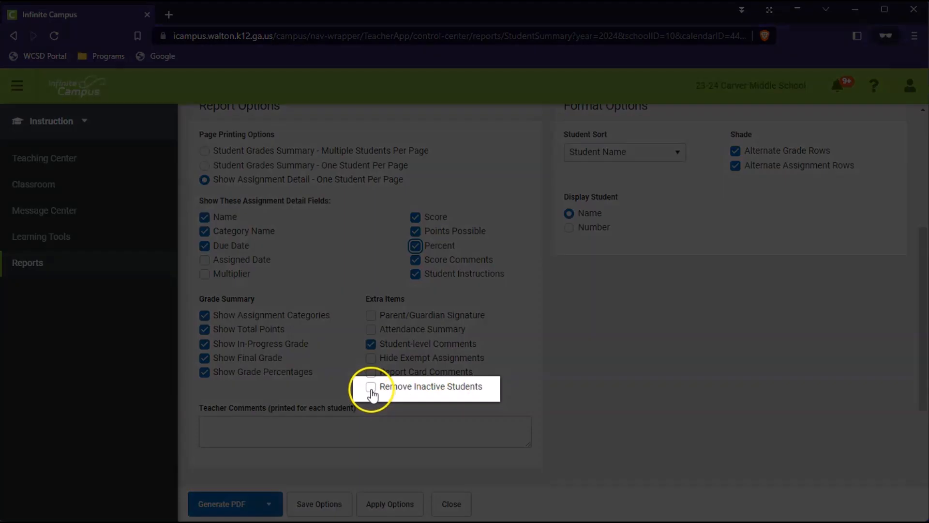
click(371, 387)
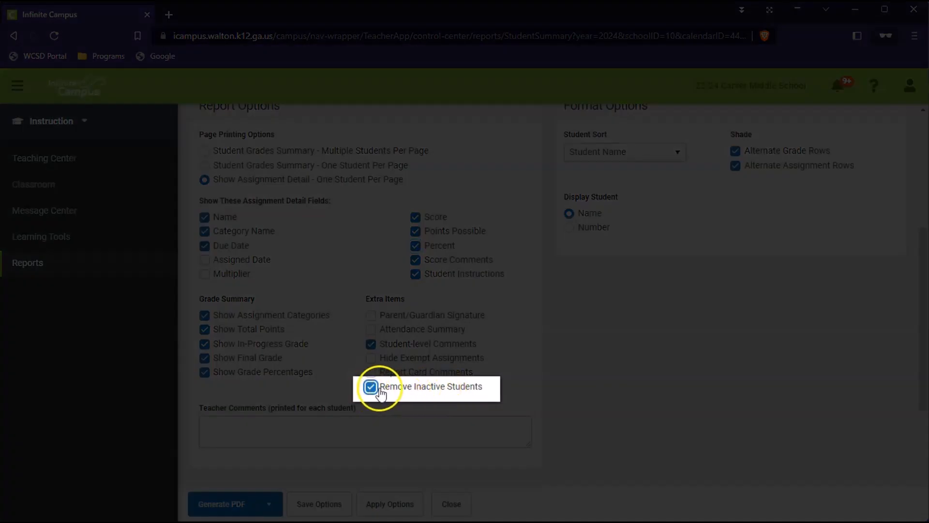
click(372, 389)
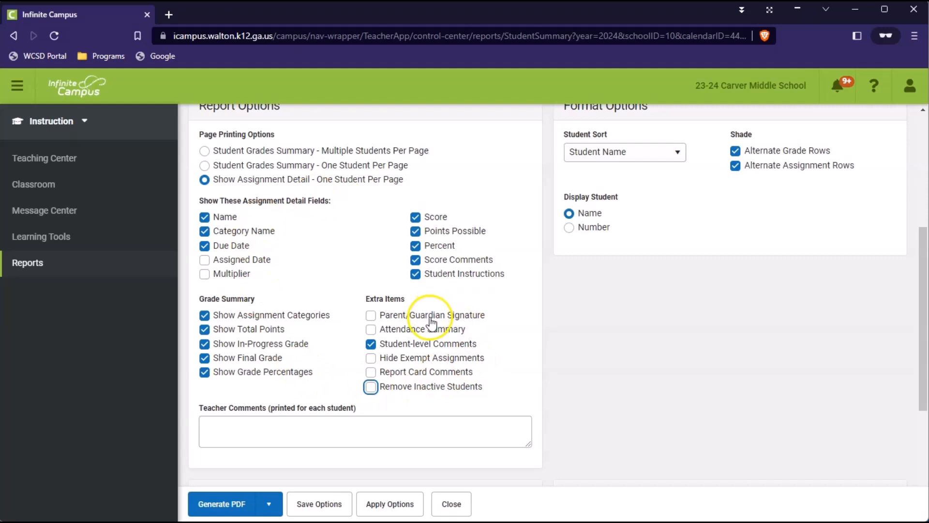
Step: Clear all students from the report's student selection
scroll(436, 327, down, 5)
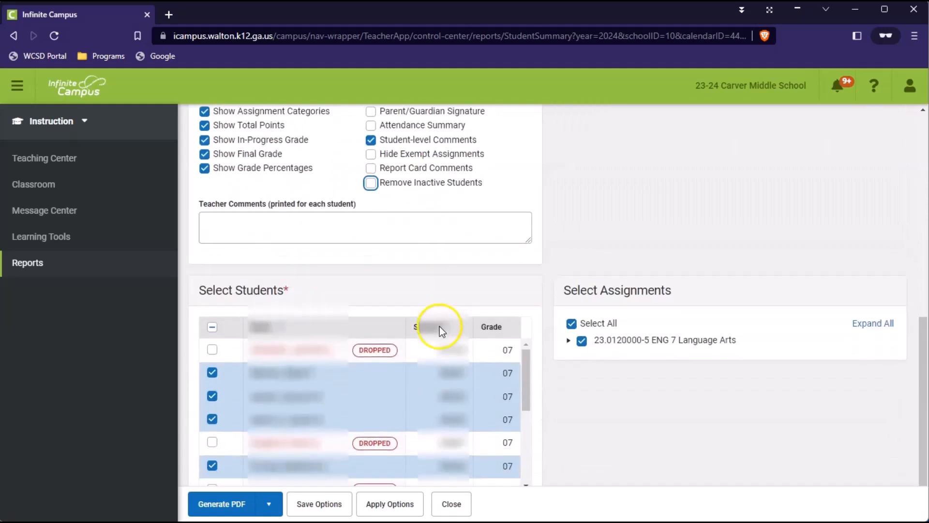
scroll(442, 337, up, 3)
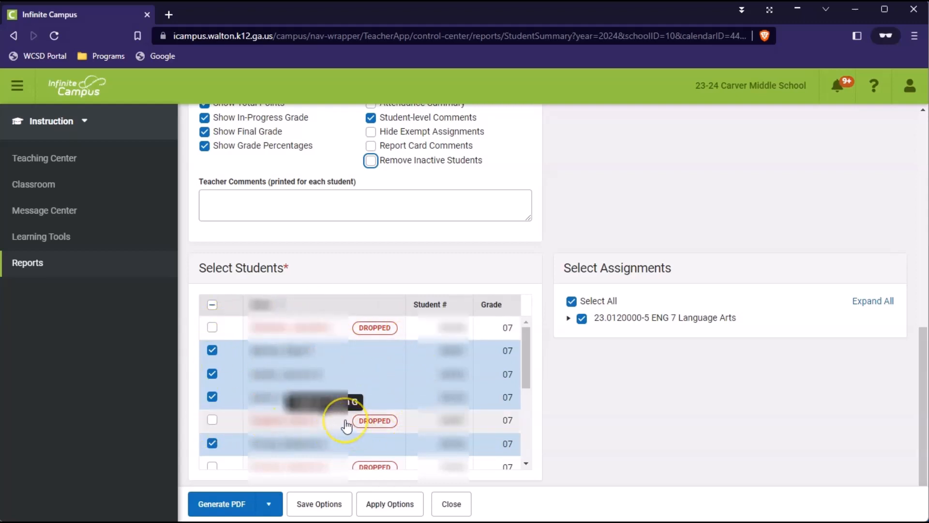
click(213, 305)
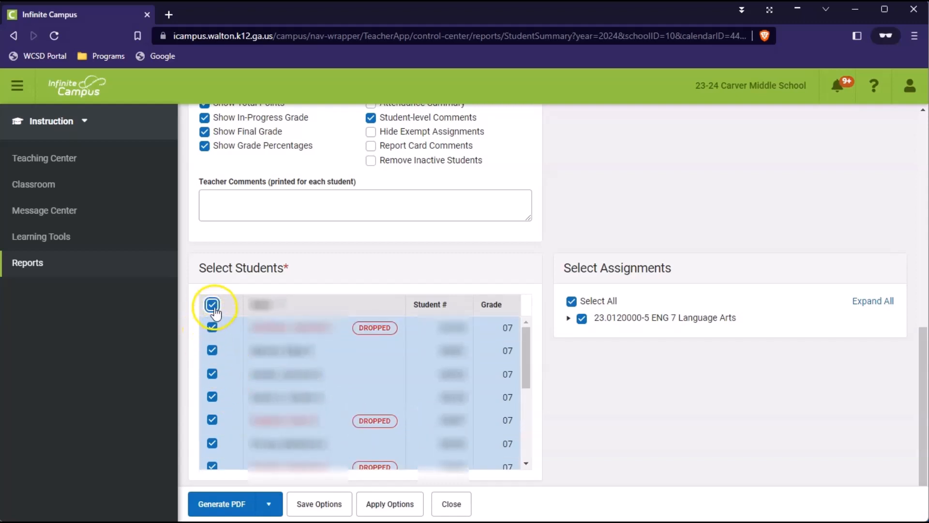
click(213, 306)
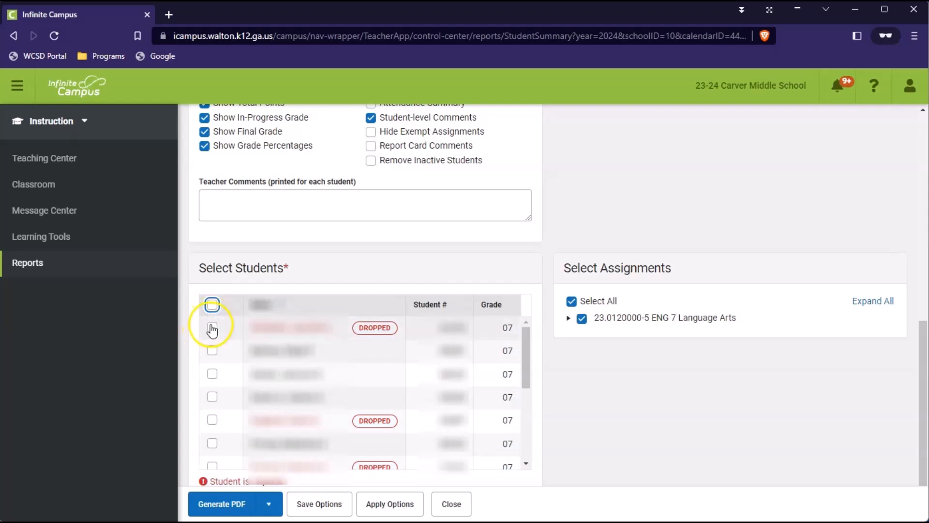
Step: Select every student marked DROPPED in the report's student list, leaving the active students unselected
click(212, 328)
click(213, 420)
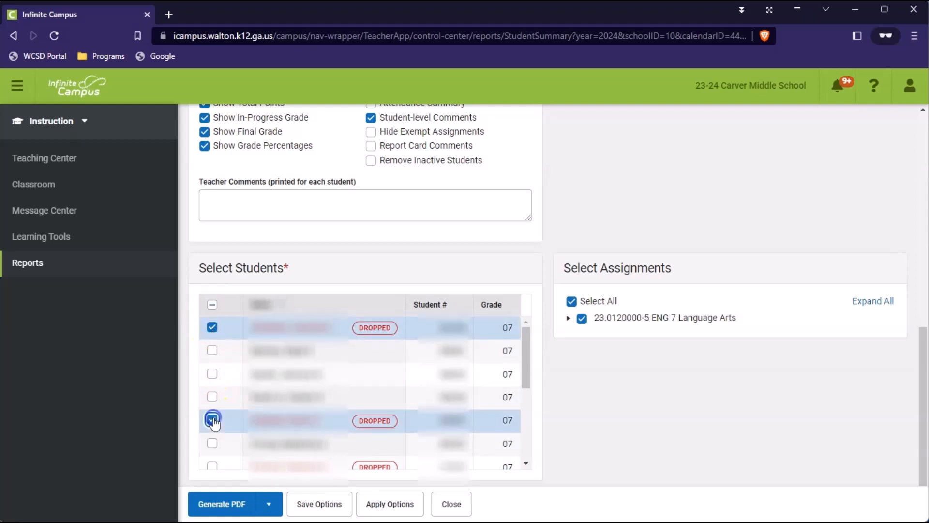
scroll(227, 435, down, 3)
click(212, 403)
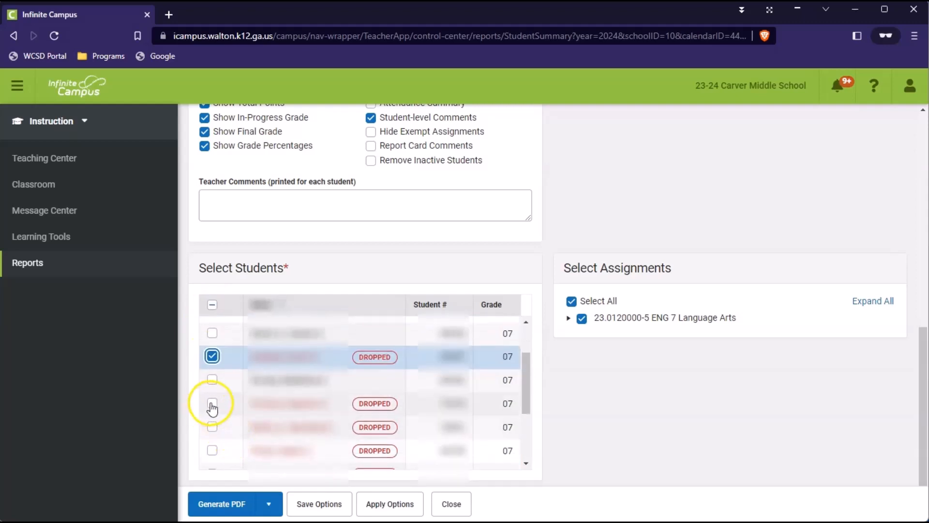
click(213, 426)
click(213, 450)
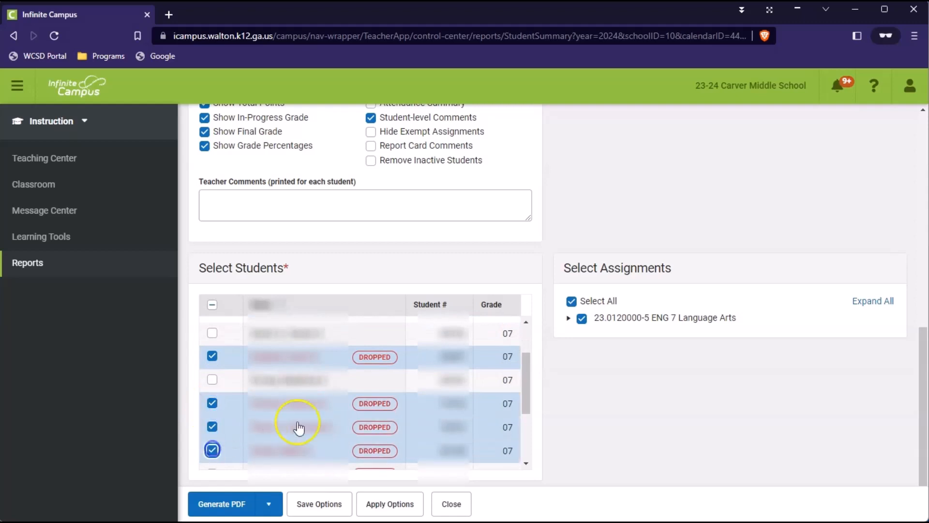
scroll(299, 428, down, 5)
click(213, 364)
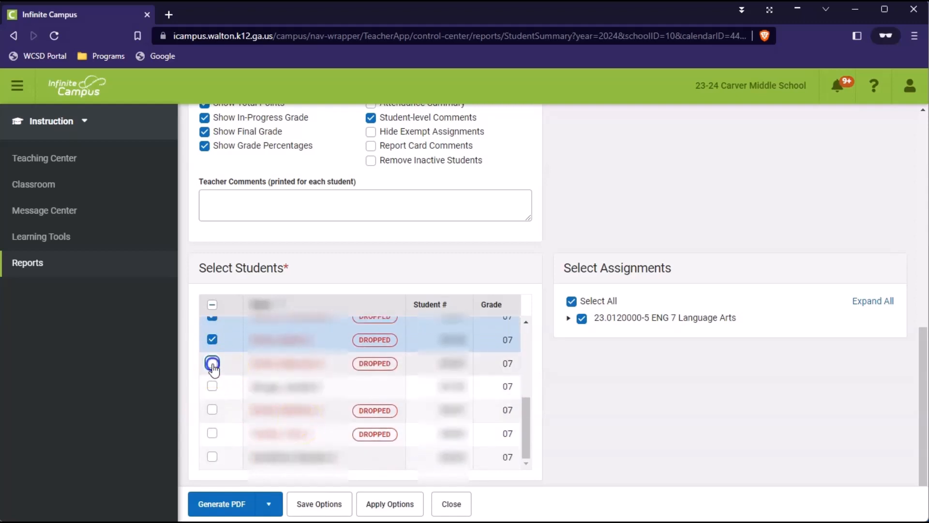
click(212, 409)
click(212, 433)
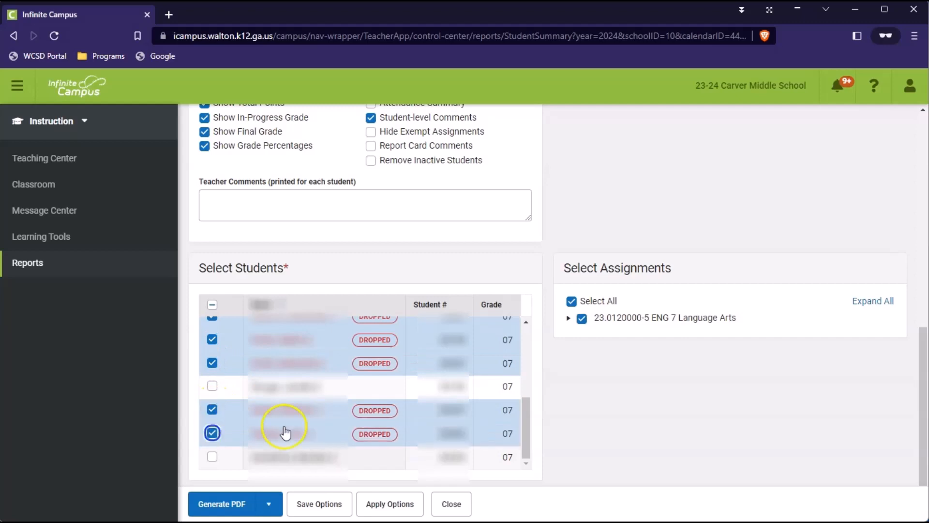
click(527, 442)
drag(526, 444, 540, 368)
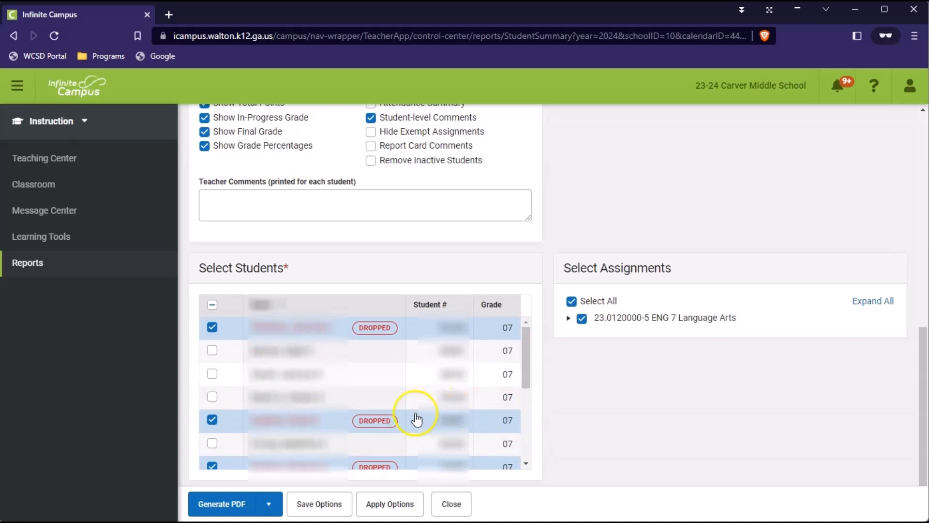
Step: Generate the Student Summary PDF for the dropped students and arrange its window for viewing
click(224, 512)
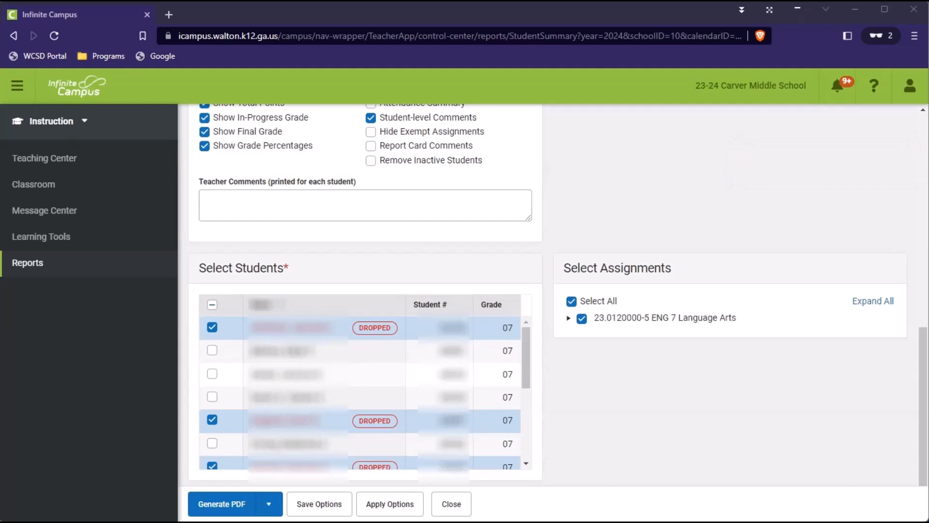
drag(0, 29, 497, 55)
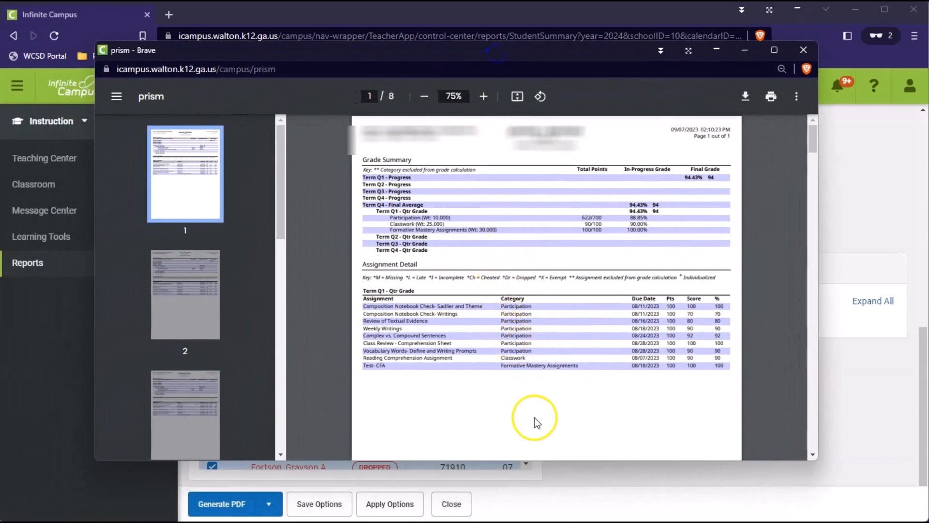
drag(547, 461, 547, 480)
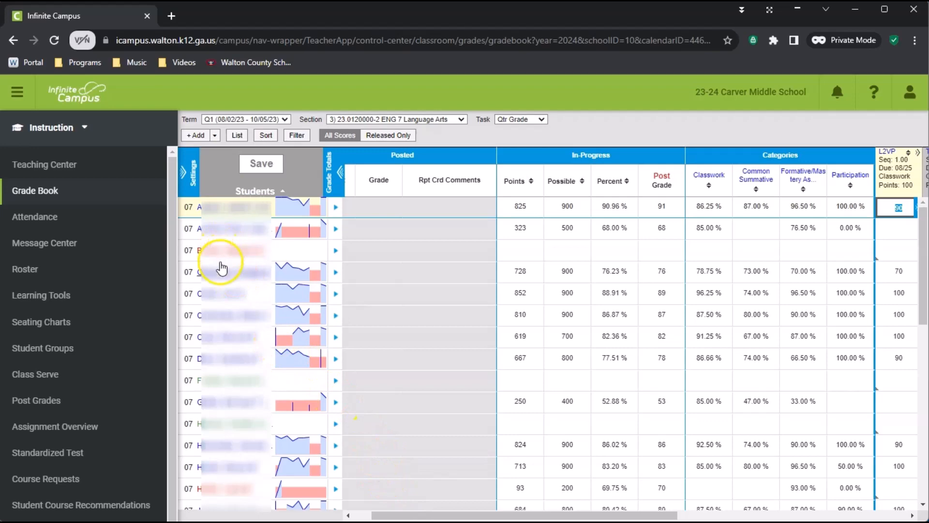
scroll(308, 429, down, 3)
scroll(309, 429, up, 3)
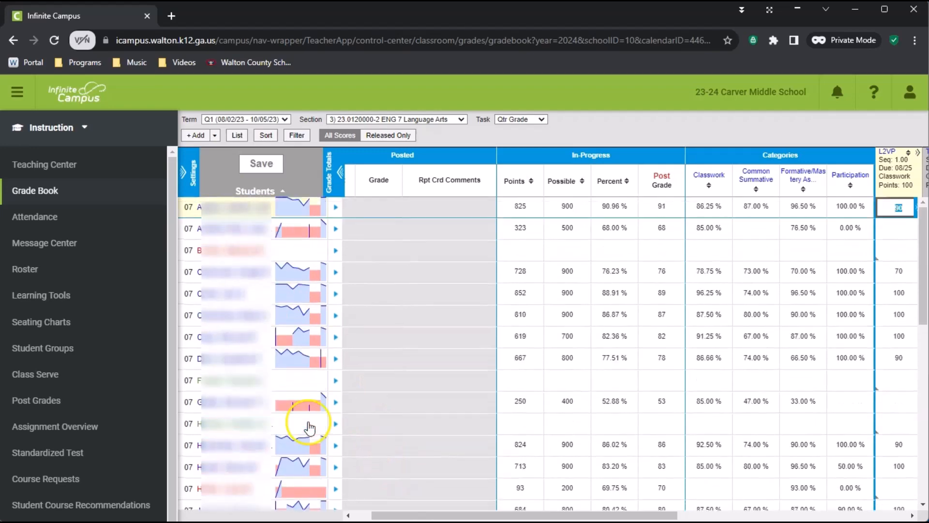
scroll(280, 433, down, 5)
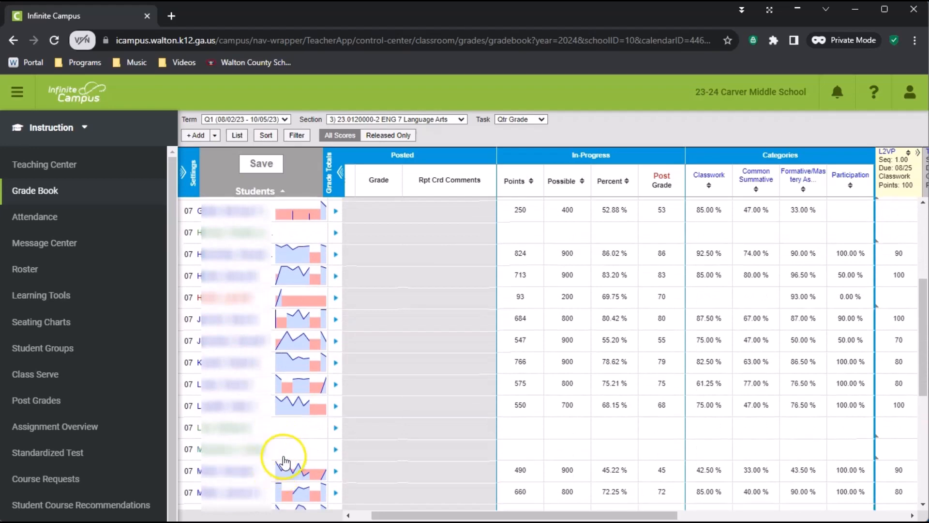
scroll(272, 450, up, 5)
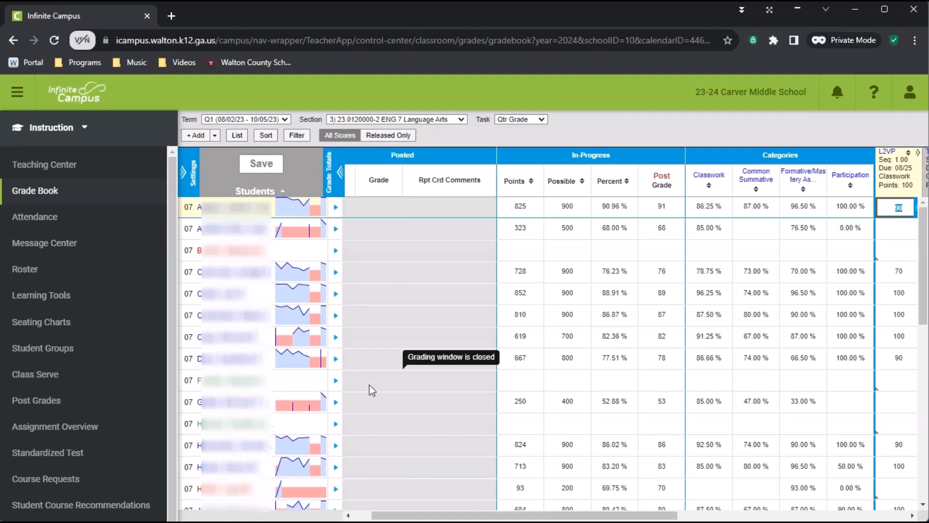
Step: Create and save a 100-point Classwork assignment titled Transfer Grade in the ENG 7 Language Arts section
click(200, 136)
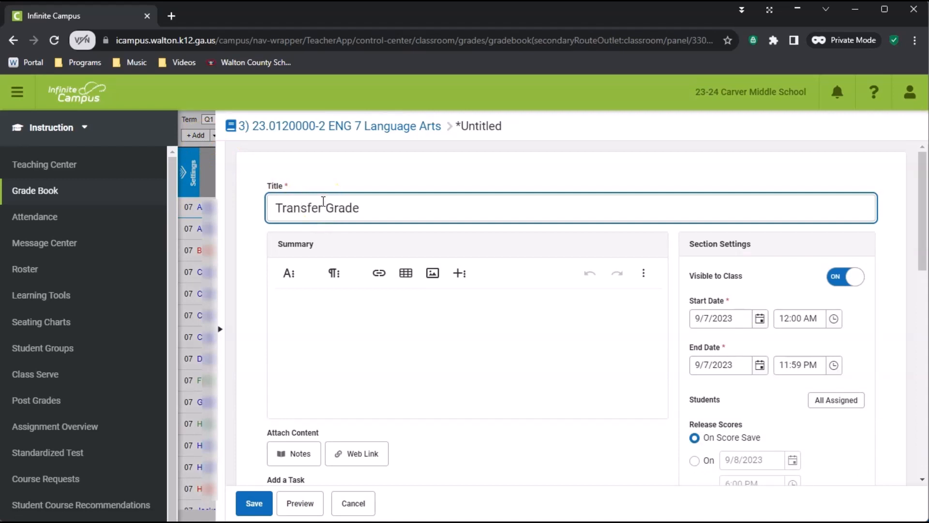
scroll(770, 354, down, 4)
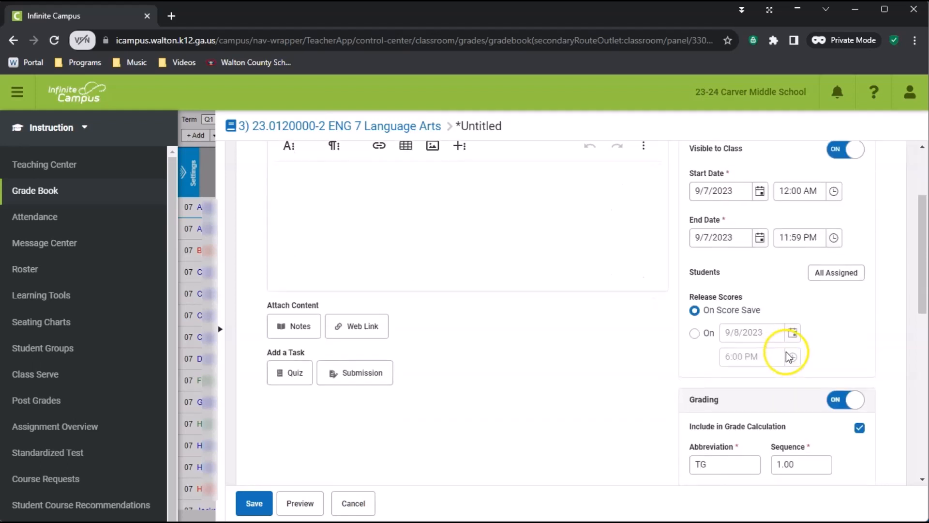
scroll(693, 347, up, 4)
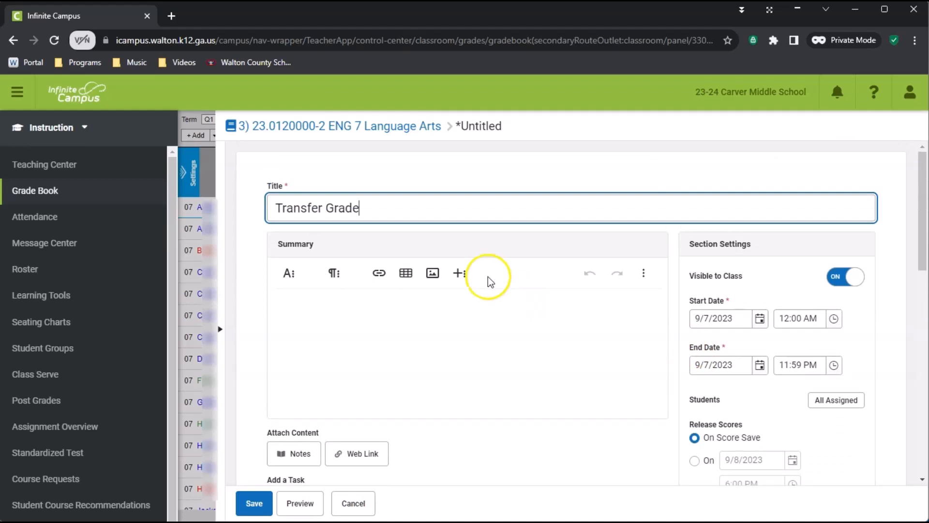
scroll(767, 424, down, 3)
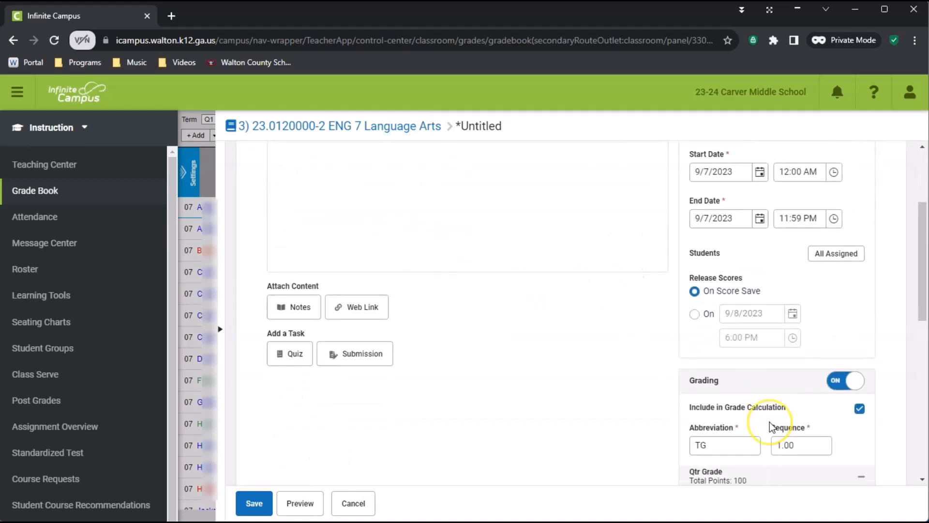
scroll(770, 422, down, 3)
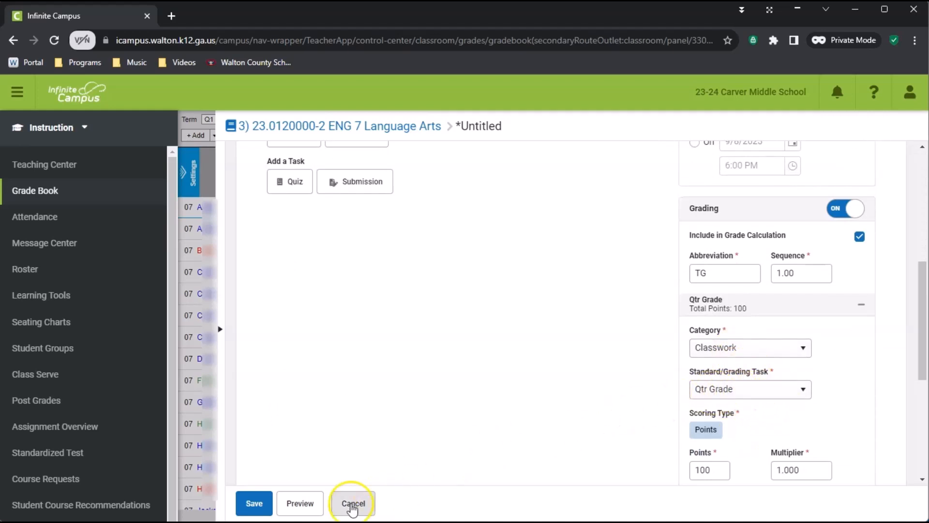
click(251, 505)
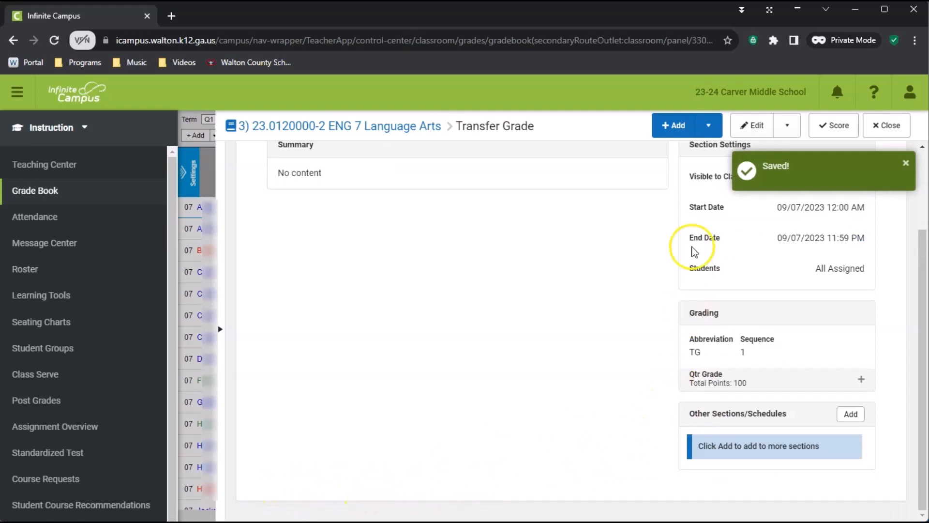
Step: Add and save a second assignment titled Transfer Grade with its category set to Common Summative
click(673, 127)
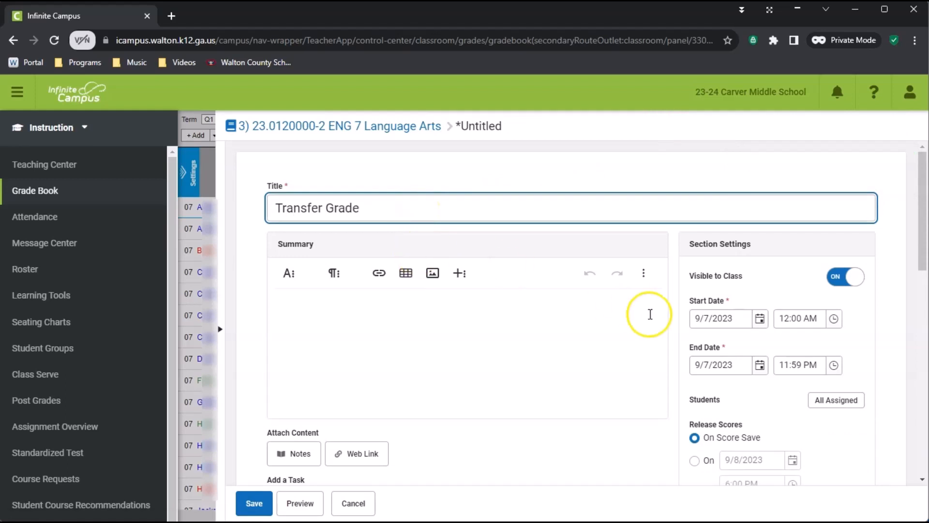
scroll(774, 373, down, 6)
click(746, 357)
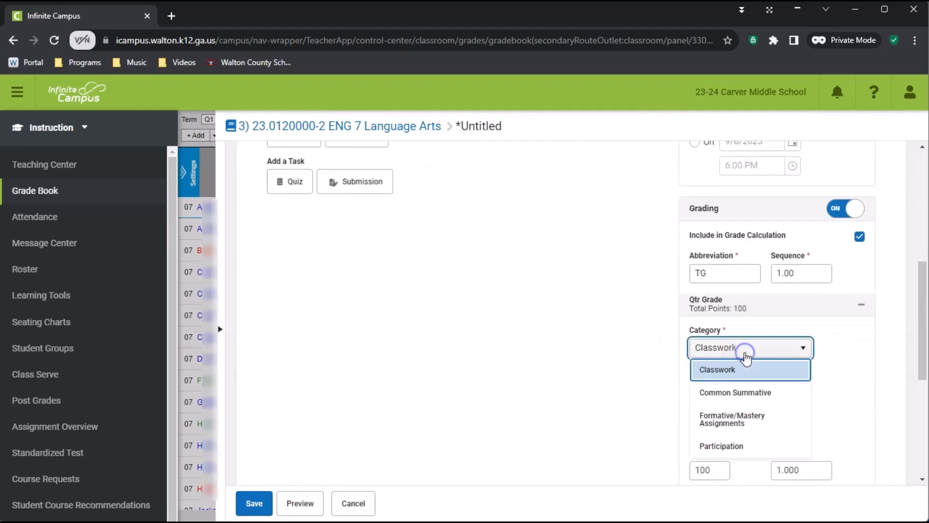
click(742, 394)
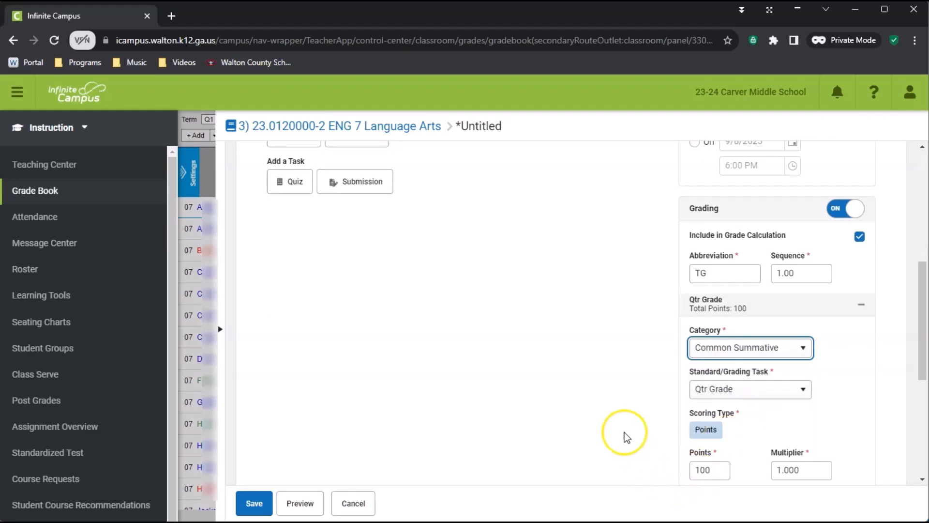
scroll(622, 431, down, 4)
click(253, 506)
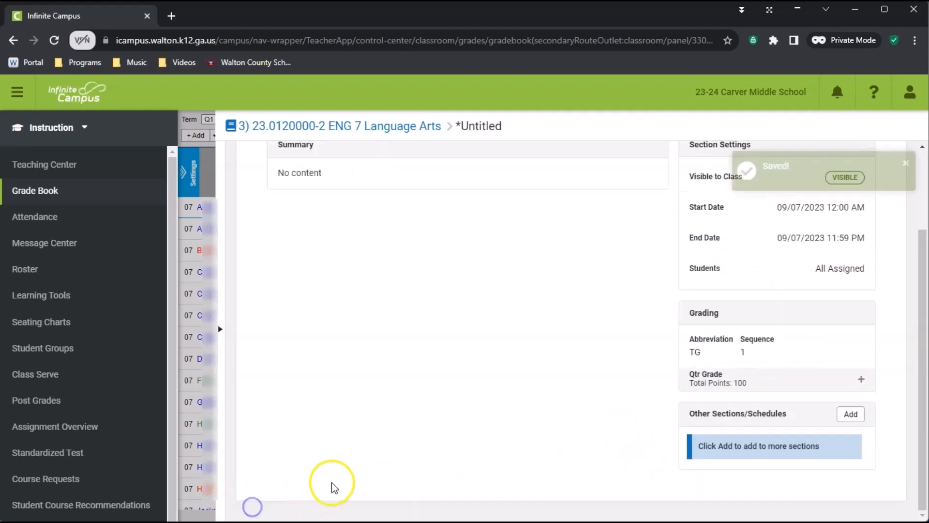
scroll(503, 435, up, 3)
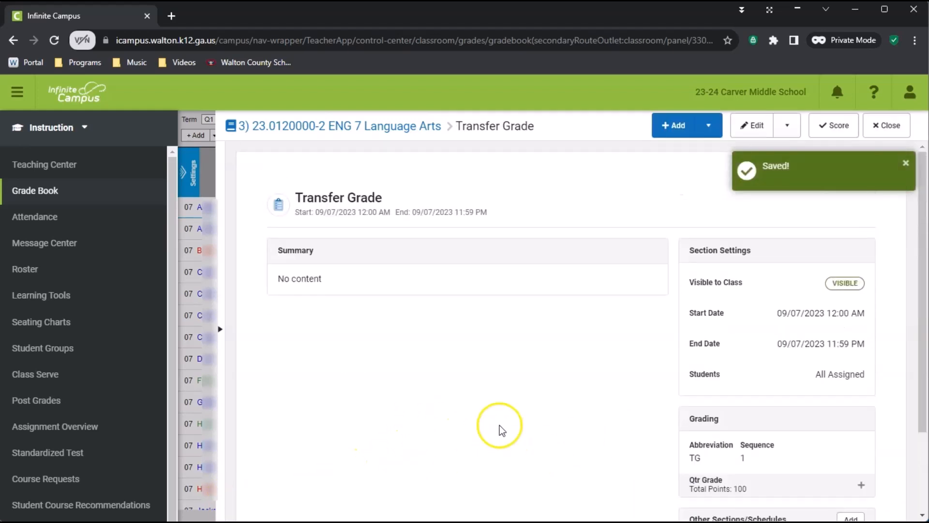
Step: Start a third assignment titled Transfer Grade and set its category to Formative/Mastery Assignments
click(678, 131)
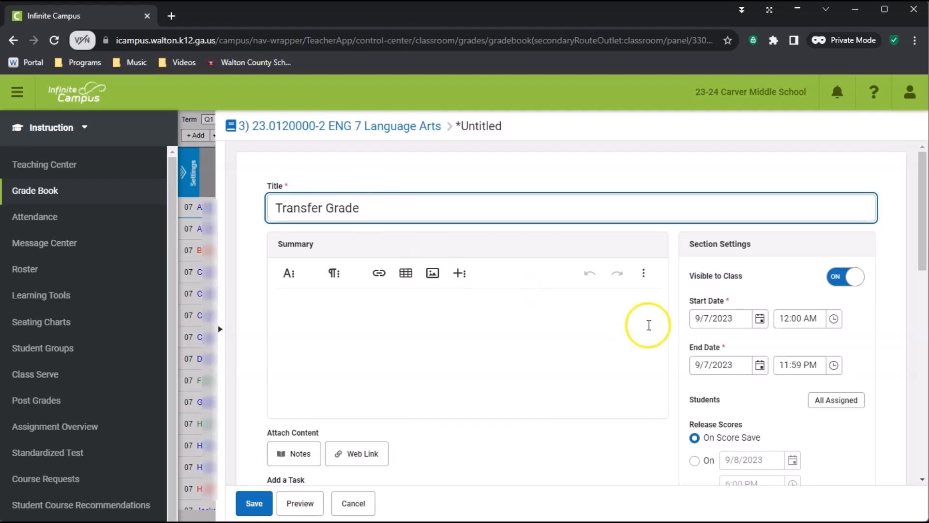
scroll(650, 326, down, 6)
click(746, 352)
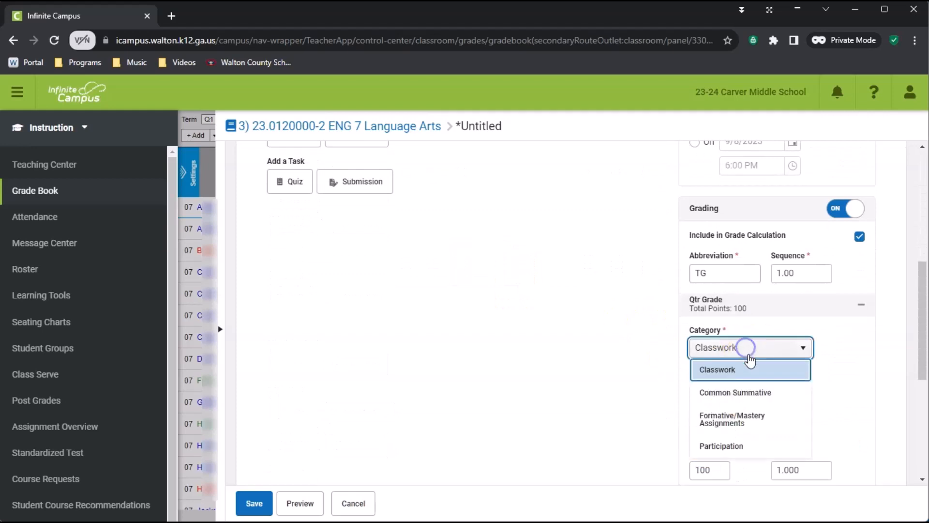
click(697, 419)
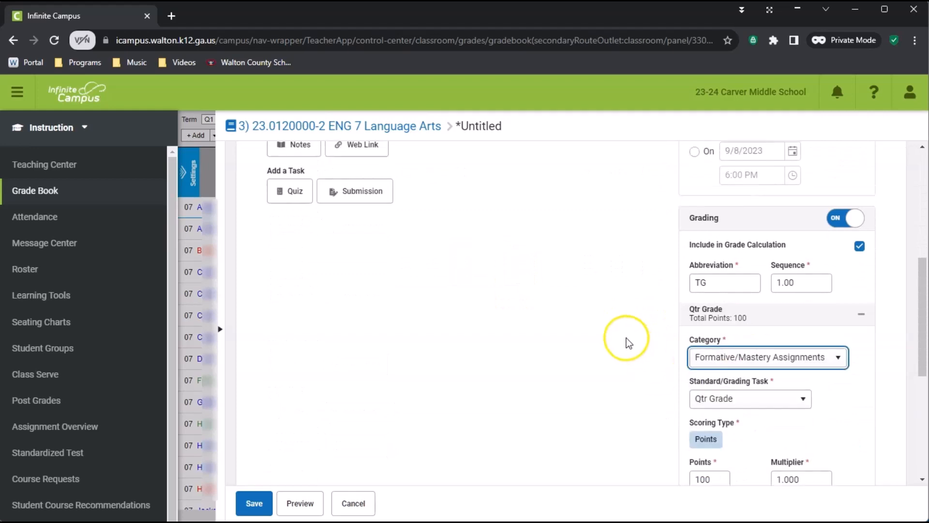
Step: Change the Formative/Mastery assignment's title to Transfer Grade (FM) and save it
scroll(623, 340, up, 6)
click(378, 207)
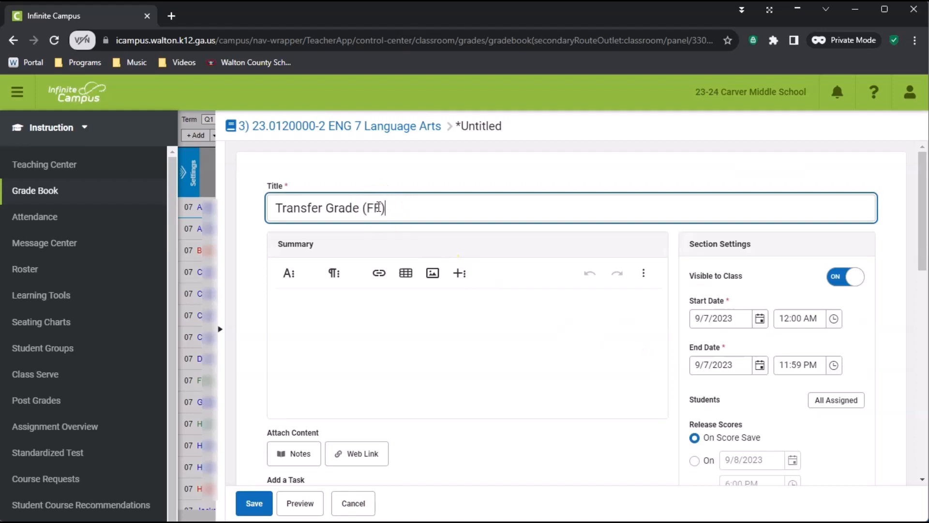
click(378, 207)
key(BackSpace)
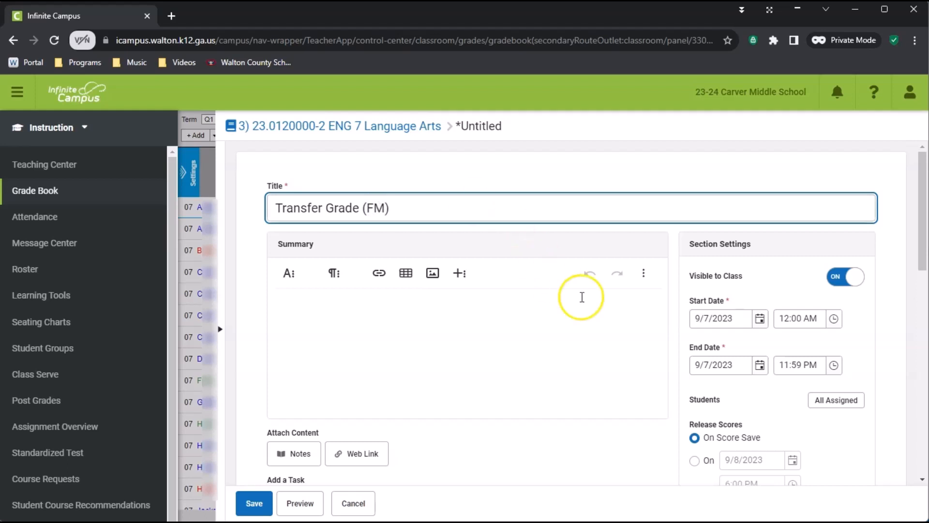
scroll(586, 298, down, 10)
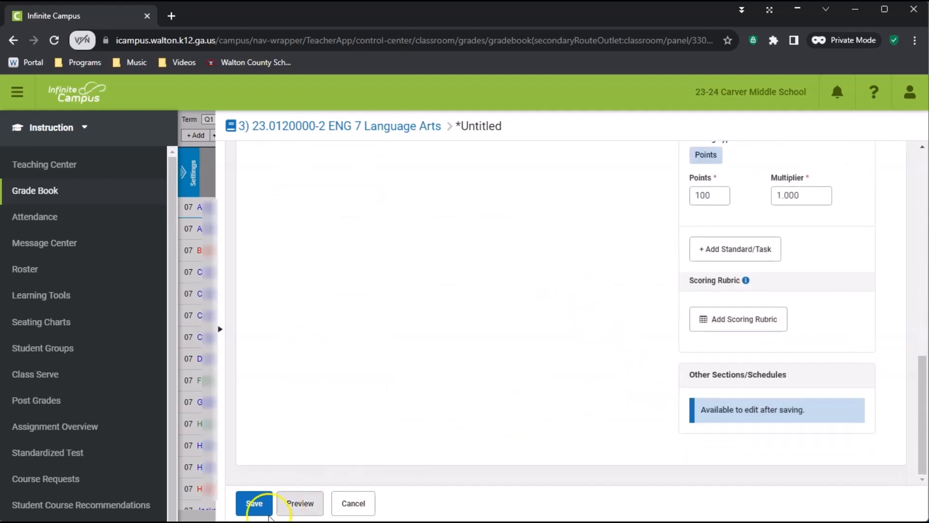
click(250, 504)
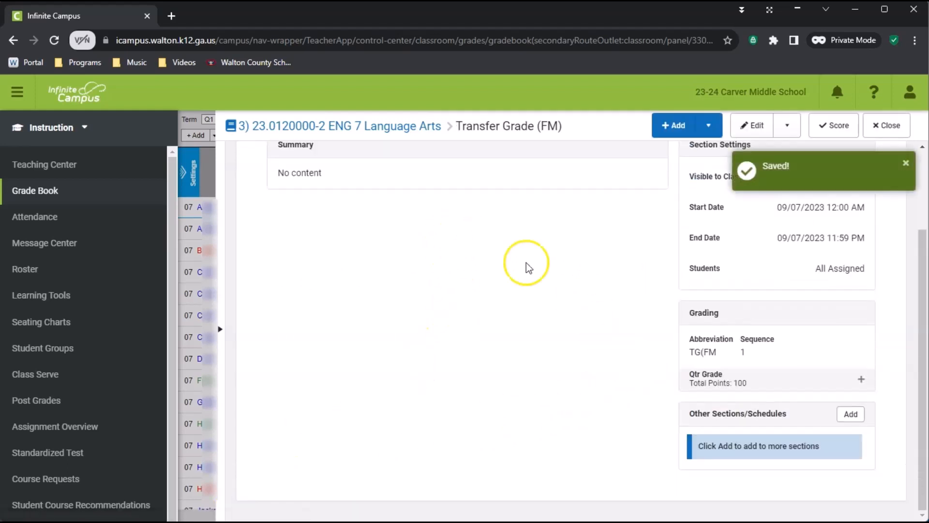
Step: Start a fourth assignment titled Transfer Grade and set its category to Participation
click(677, 129)
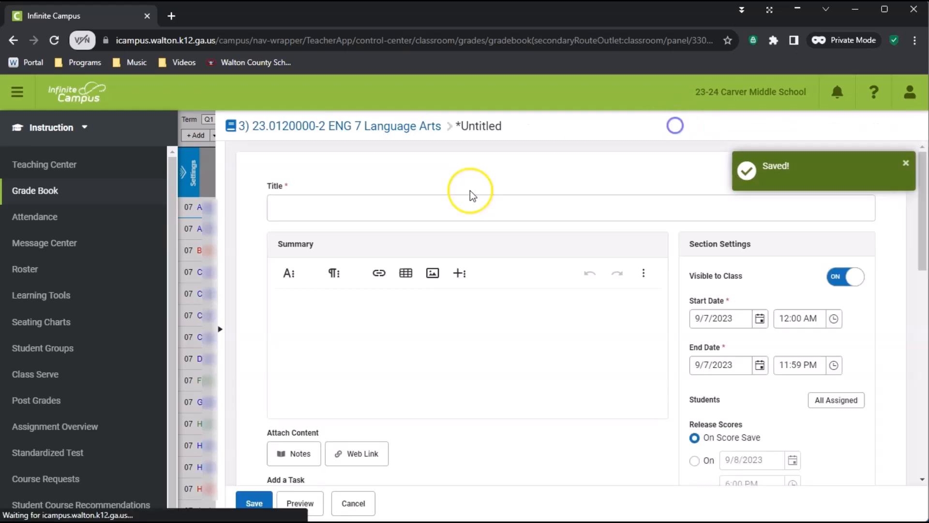
click(364, 207)
text(Tr)
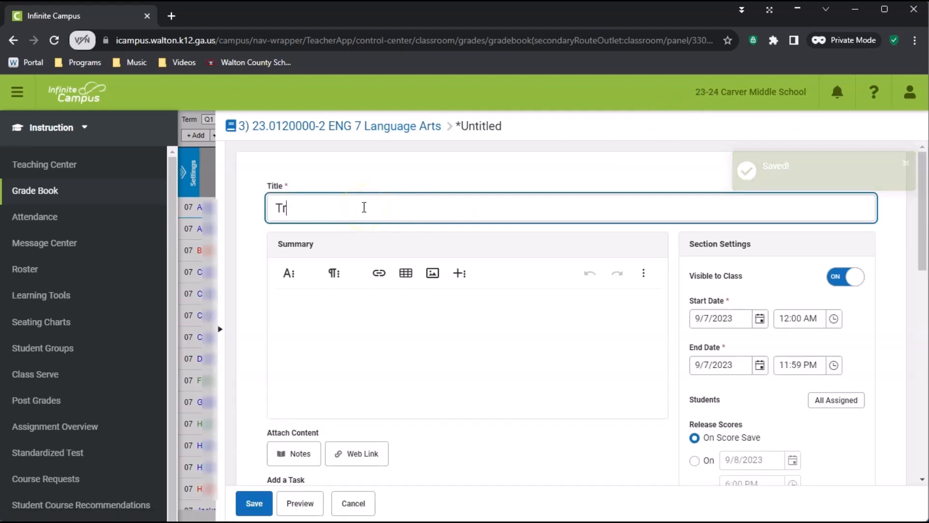
text(ansfer Grad)
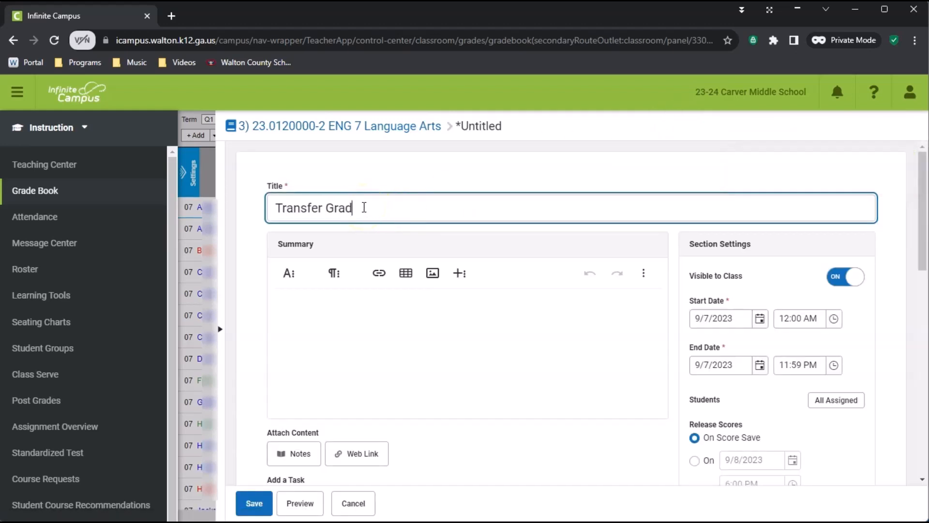
text(e)
scroll(815, 367, down, 8)
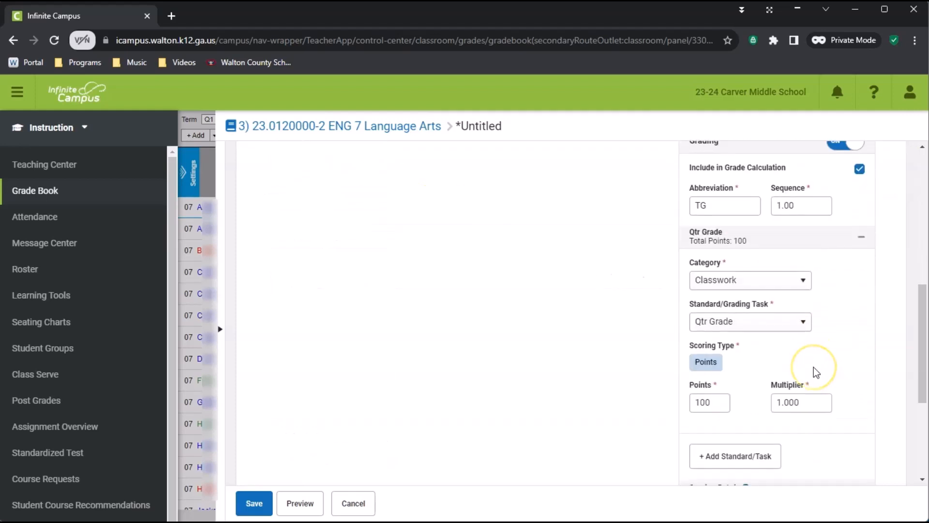
scroll(814, 367, down, 1)
click(748, 215)
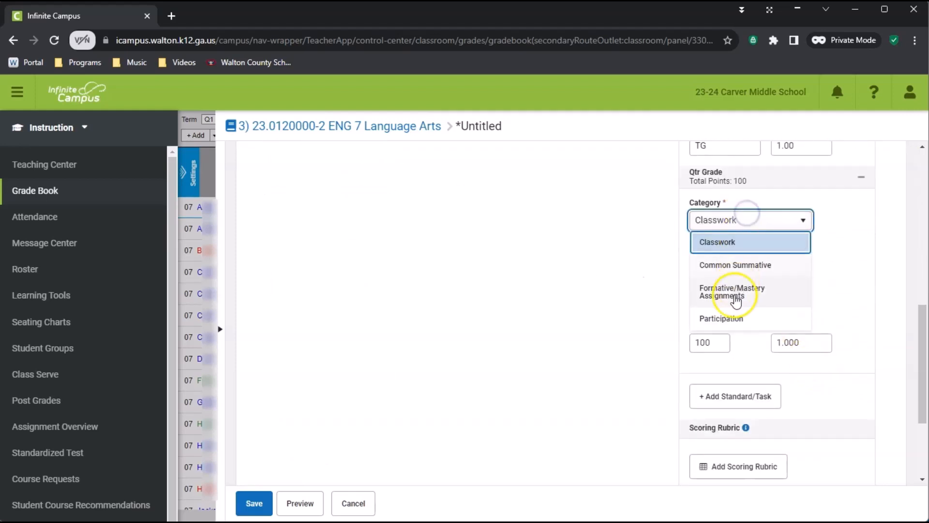
click(728, 318)
Step: Change the Participation assignment's title to Transfer Grade (P), save it and return to the grade book
scroll(629, 369, up, 10)
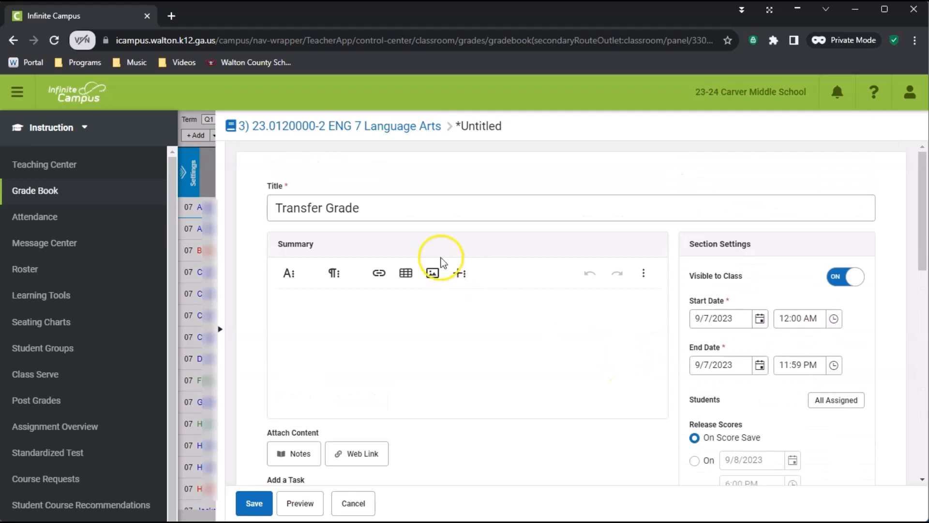
click(410, 212)
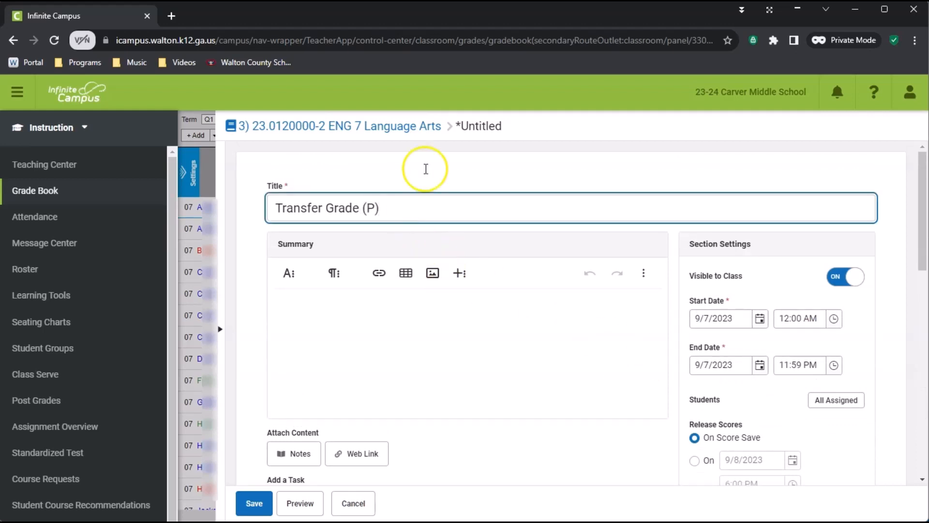
scroll(519, 259, down, 10)
click(260, 506)
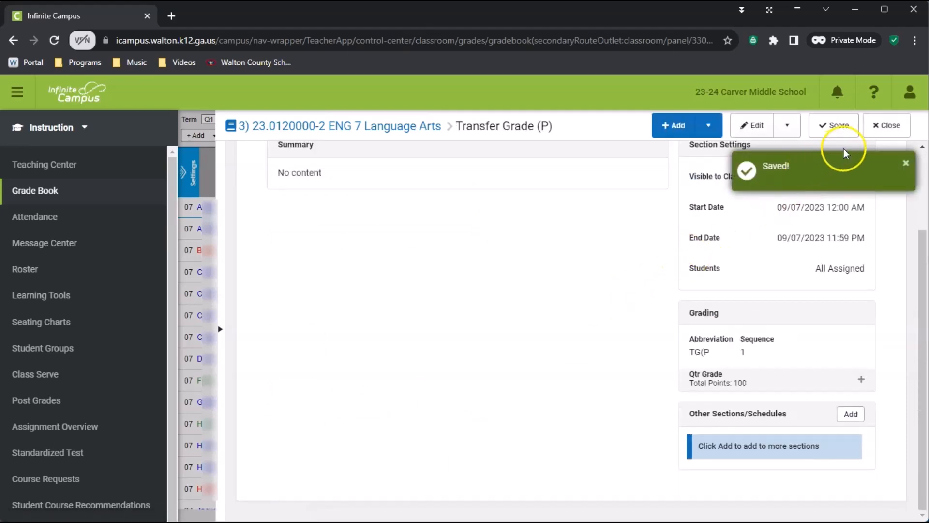
click(886, 126)
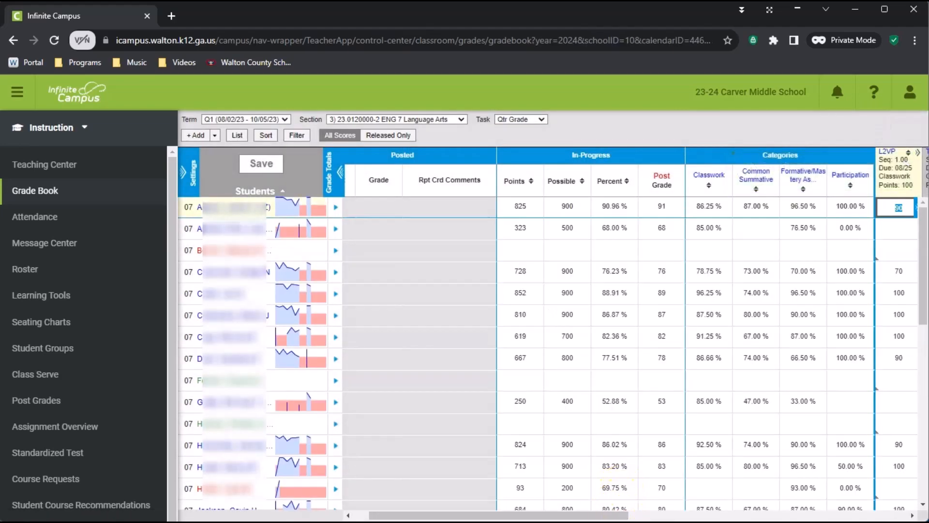
Step: Check the new Transfer Grade columns under each category across the grade book's assignments
drag(561, 514, 807, 514)
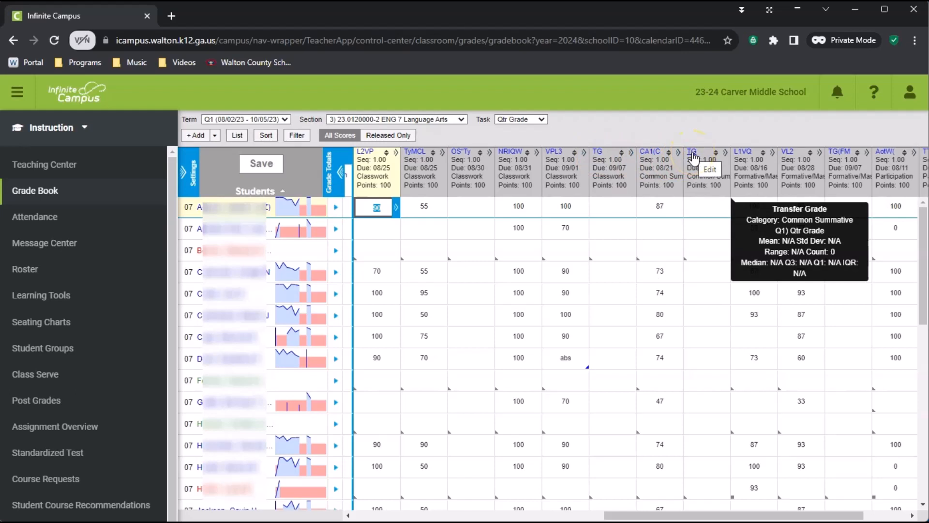
drag(712, 517, 795, 515)
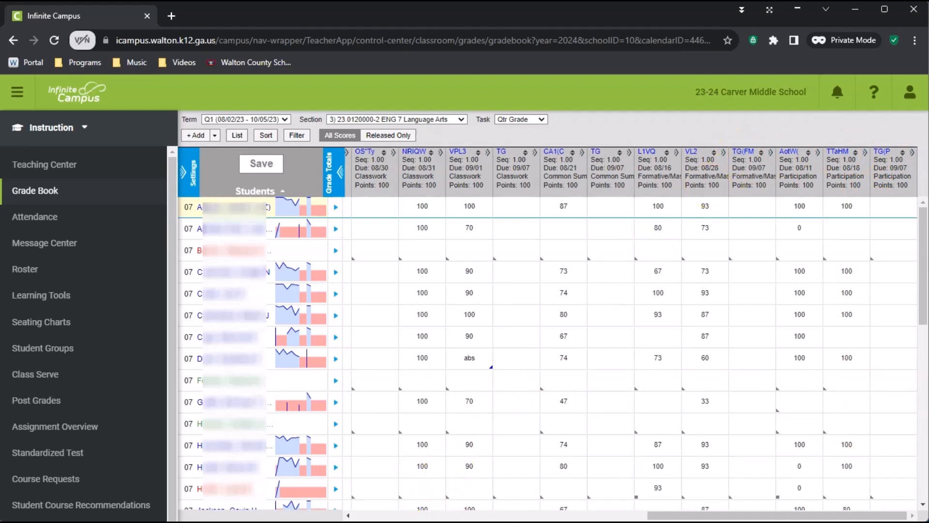
drag(662, 515, 476, 515)
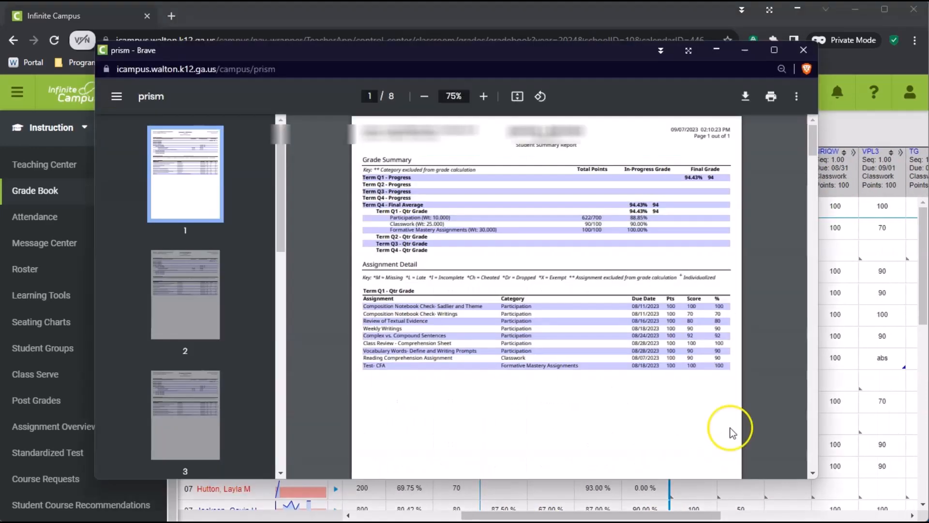
Step: Place the Student Summary PDF window over the grade book and view the reports on pages 2 and 3
drag(596, 50, 491, 53)
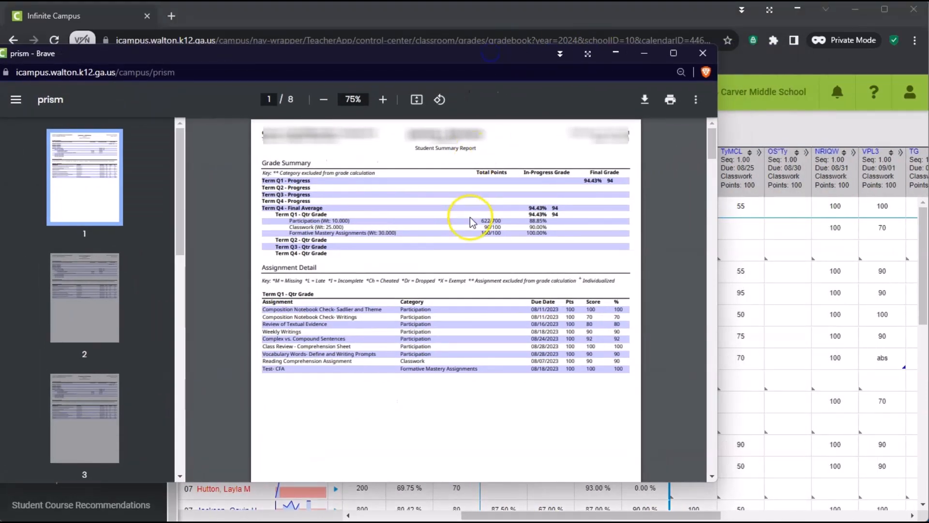
click(107, 270)
click(84, 397)
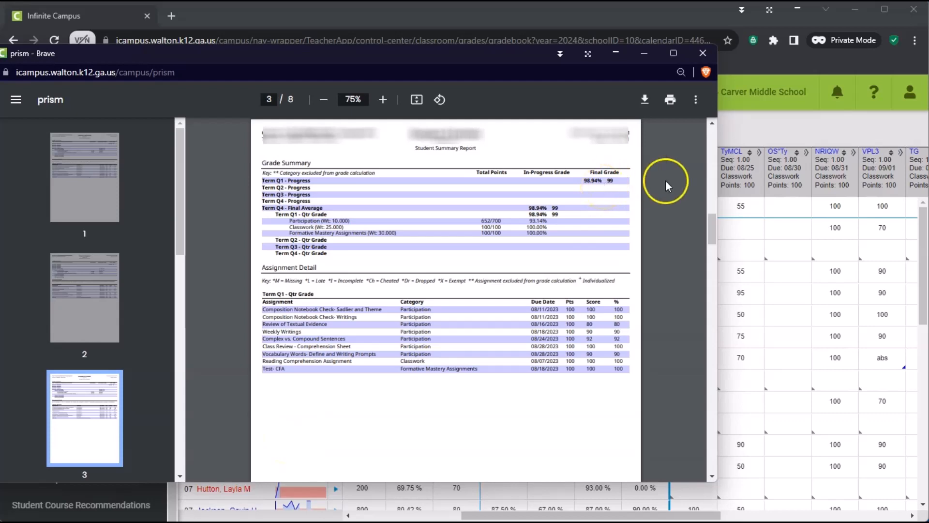
Step: Enter 99 for the first transferred student in the Classwork, Common Summative, Formative/Mastery and Participation Transfer Grade columns of the grade book
click(803, 59)
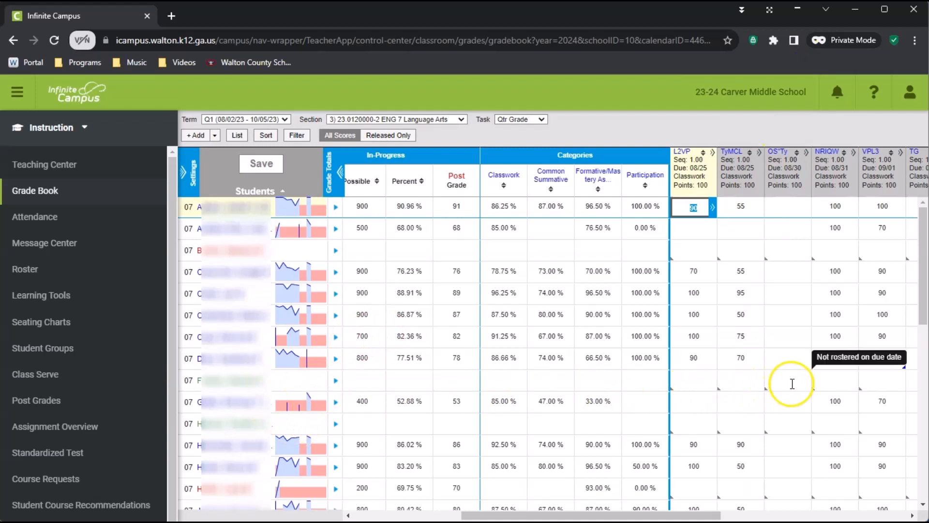
drag(700, 516, 757, 516)
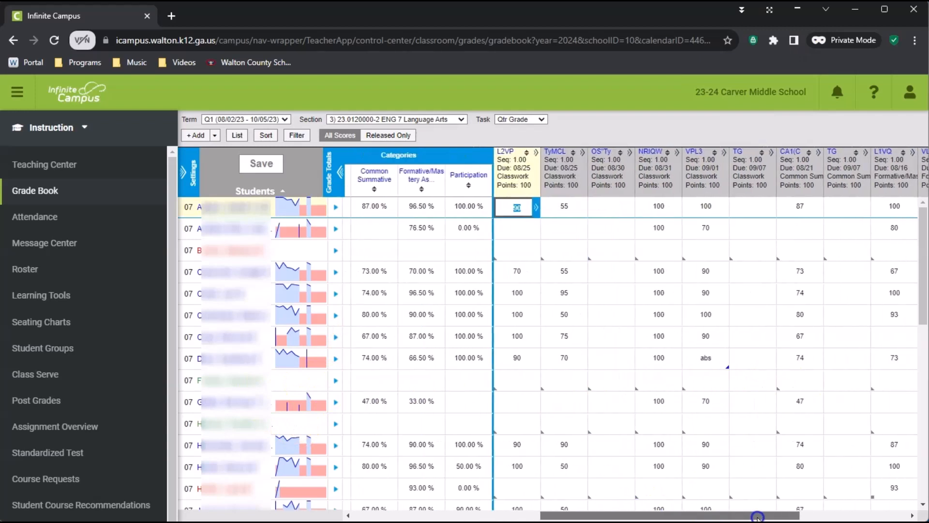
click(754, 386)
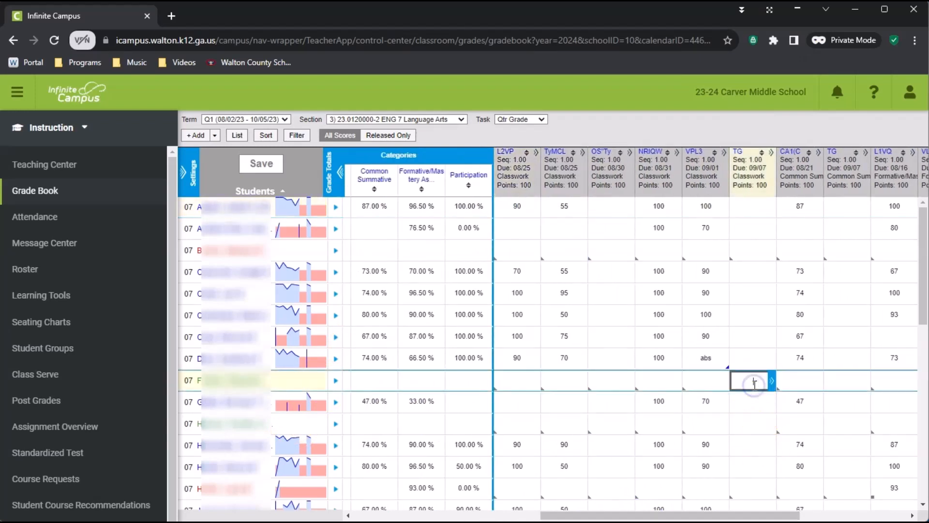
click(854, 380)
text(99)
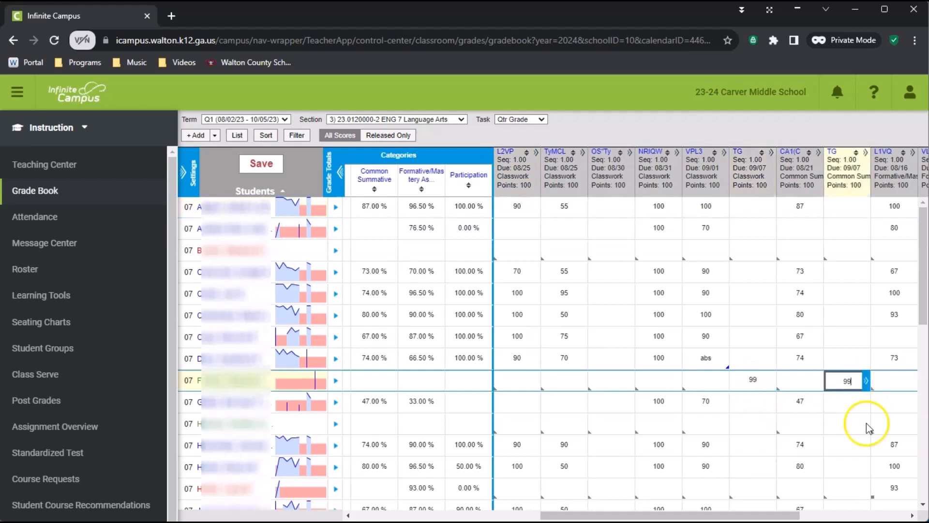
drag(788, 515, 882, 515)
click(783, 378)
text(99)
click(887, 382)
text(99)
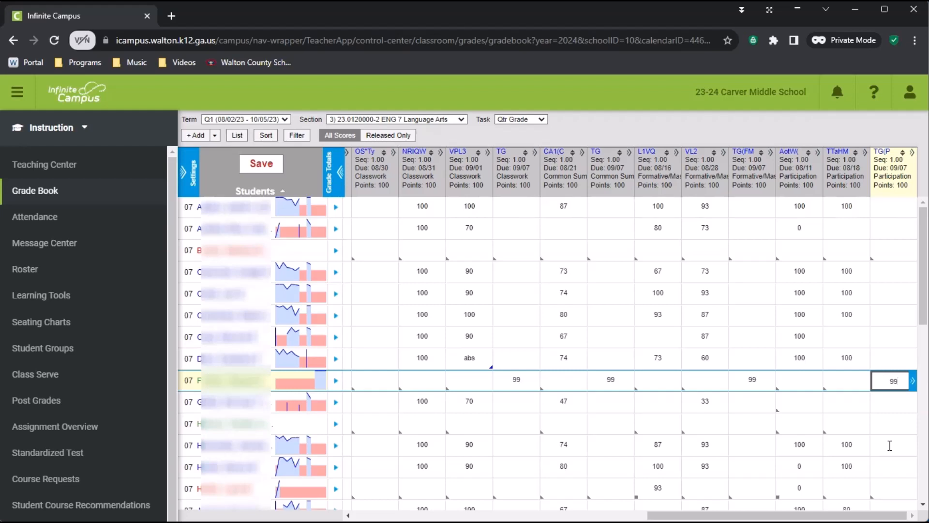
Step: Compare the grades on page 3 of the Student Summary PDF with the scores entered in the grade book
key(alt+Tab)
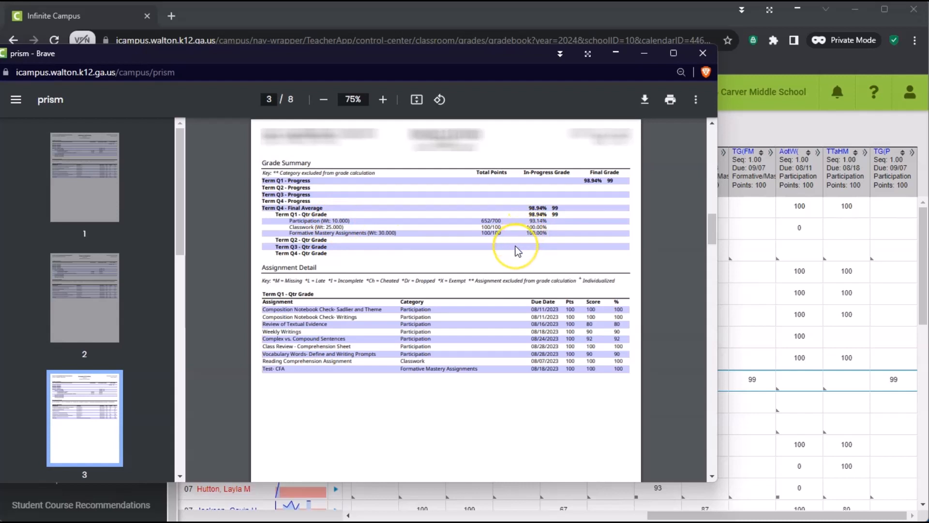
click(764, 136)
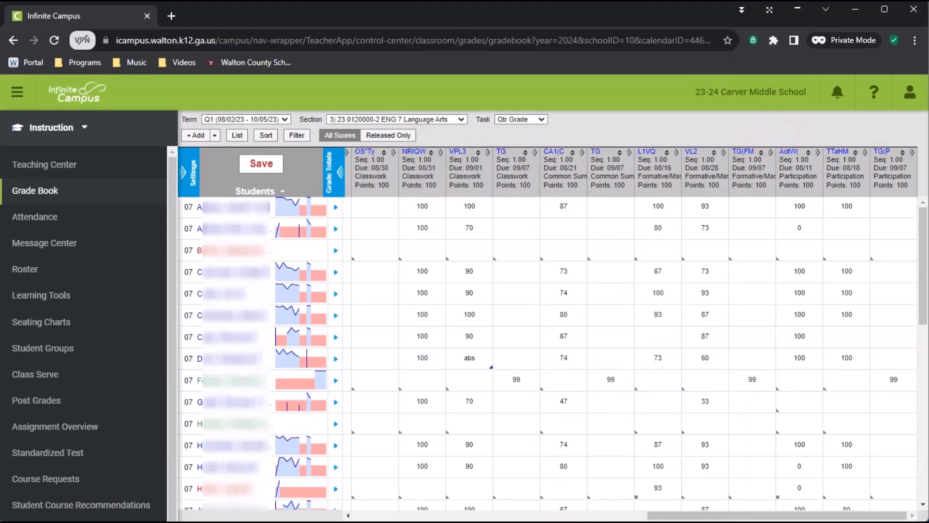
key(alt+Tab)
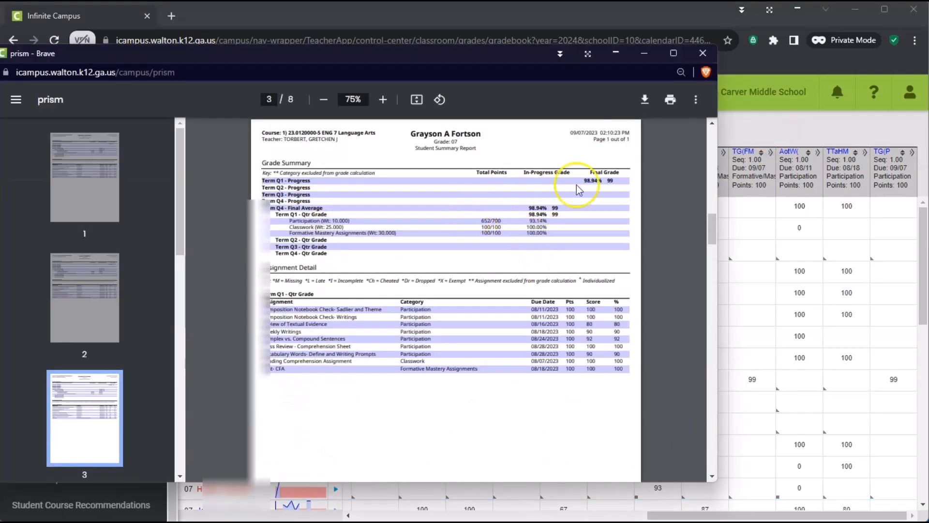
click(764, 136)
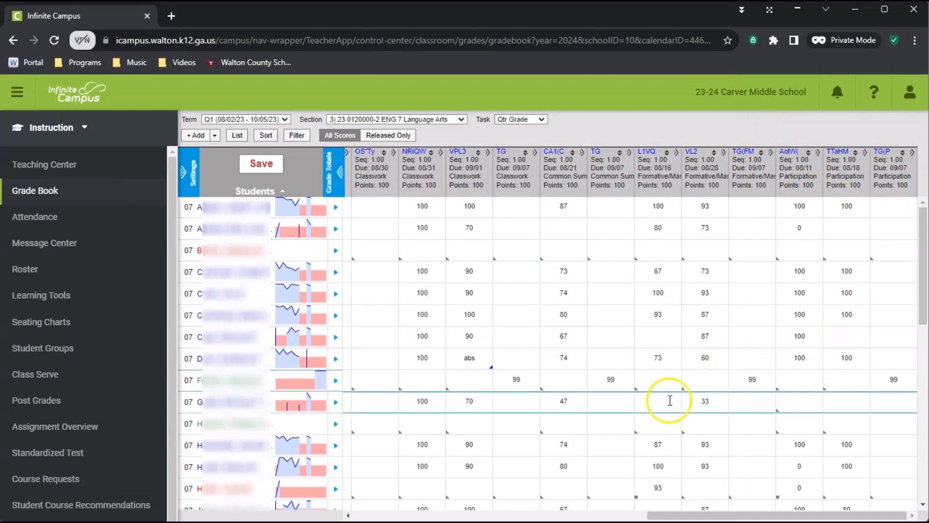
Step: Fill the Qtr Grade of the Classwork Transfer Grade assignment with X for all students and save the grade book
drag(653, 515, 602, 515)
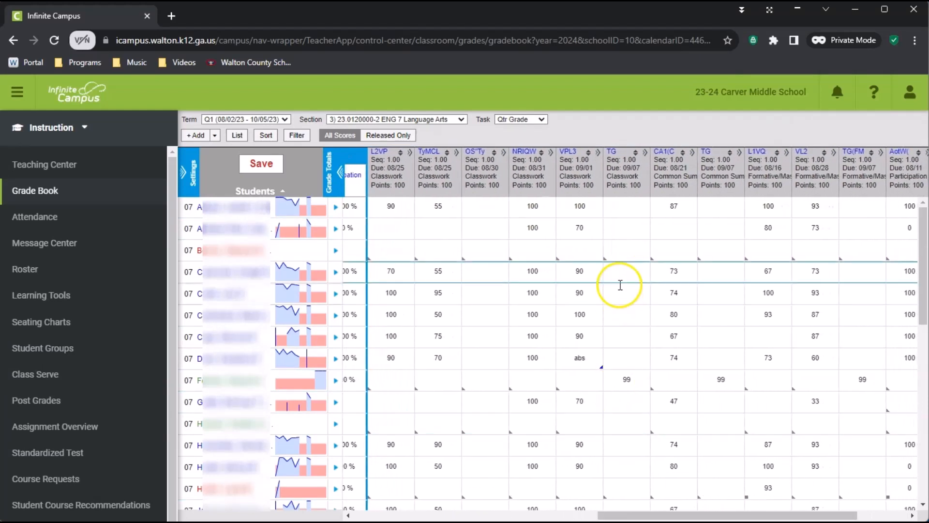
mouse_move(629, 156)
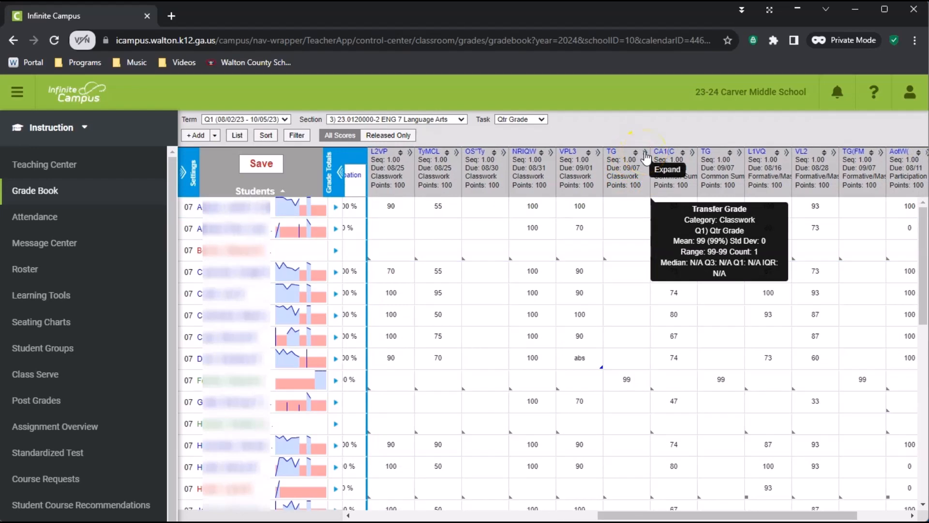
click(646, 153)
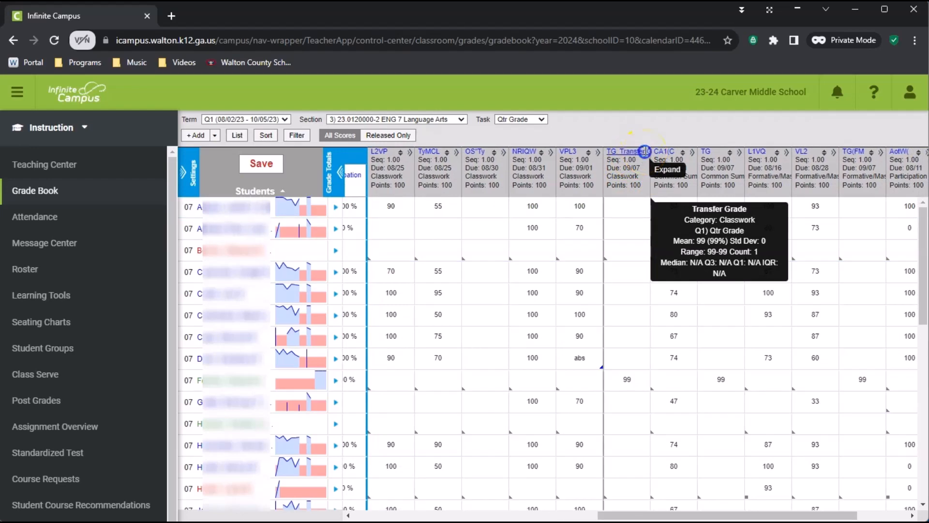
click(859, 163)
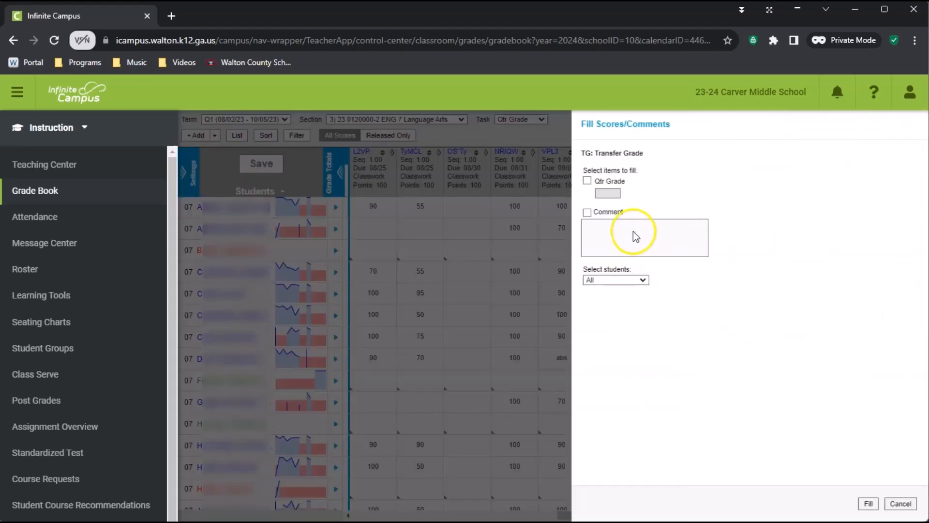
click(588, 180)
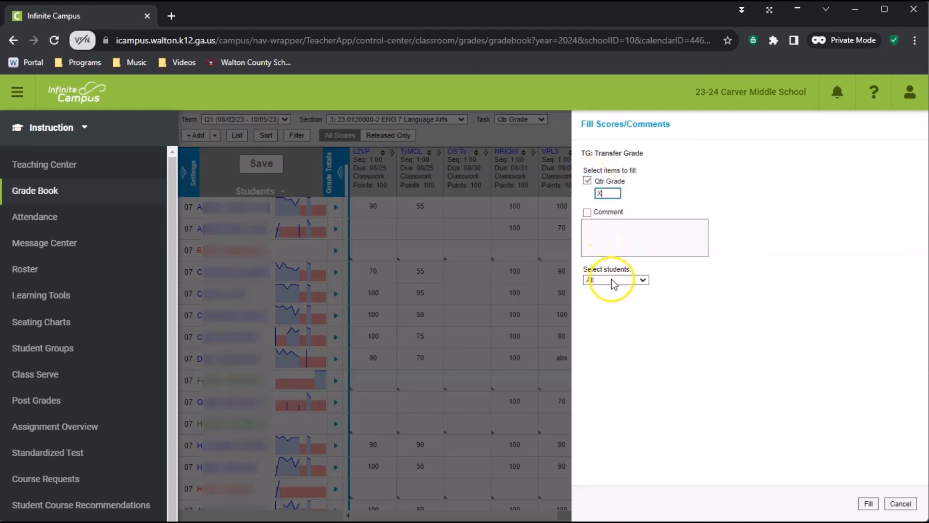
click(869, 504)
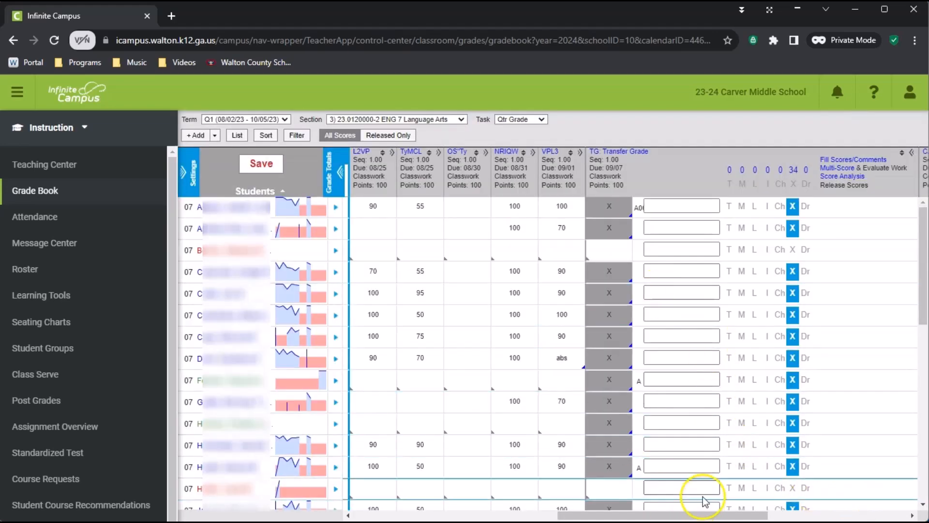
scroll(656, 483, down, 3)
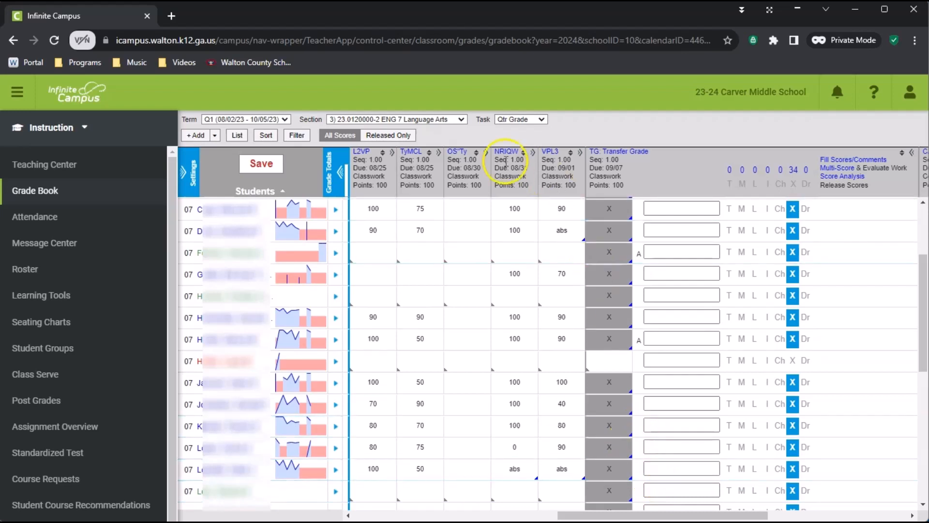
click(261, 163)
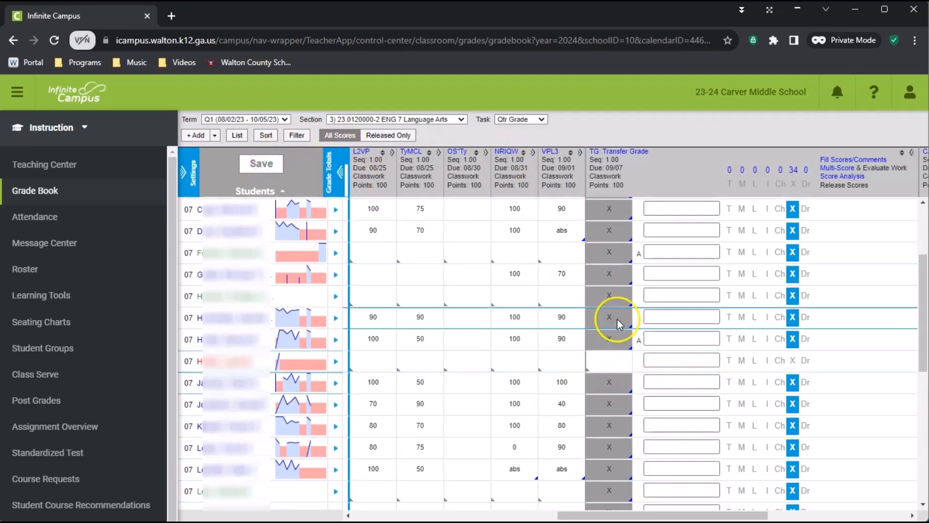
scroll(600, 310, up, 3)
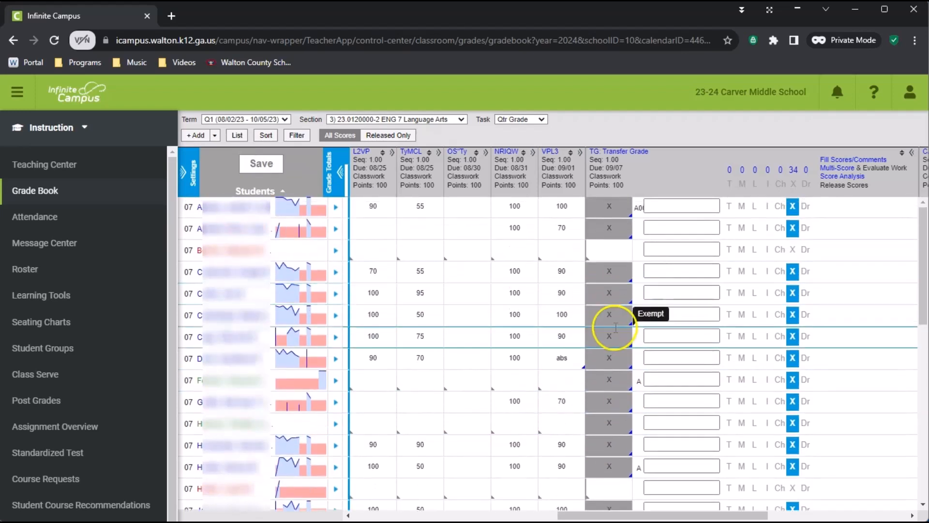
Step: Replace the first transferred student's exempt mark in the Classwork Transfer Grade with 99 and collapse the expanded column
click(608, 385)
text(99)
click(791, 382)
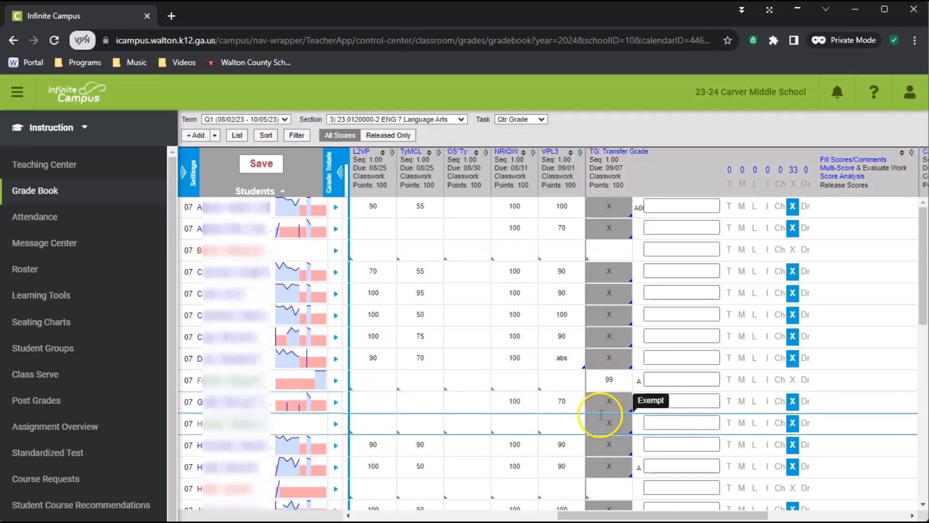
click(801, 516)
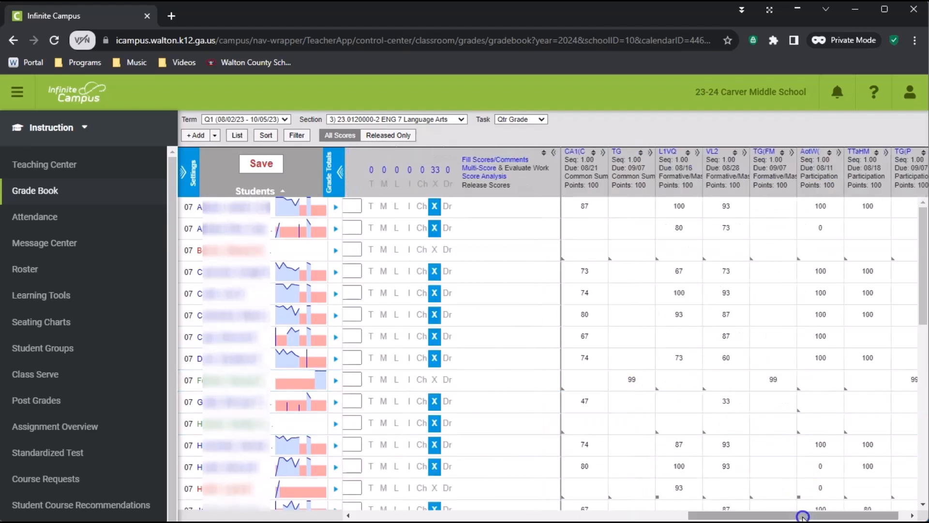
drag(759, 517, 649, 516)
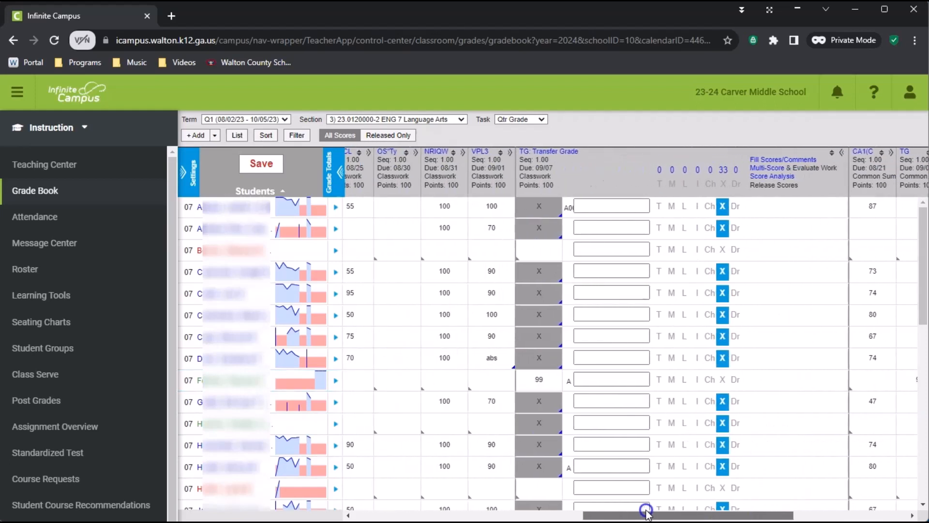
click(842, 153)
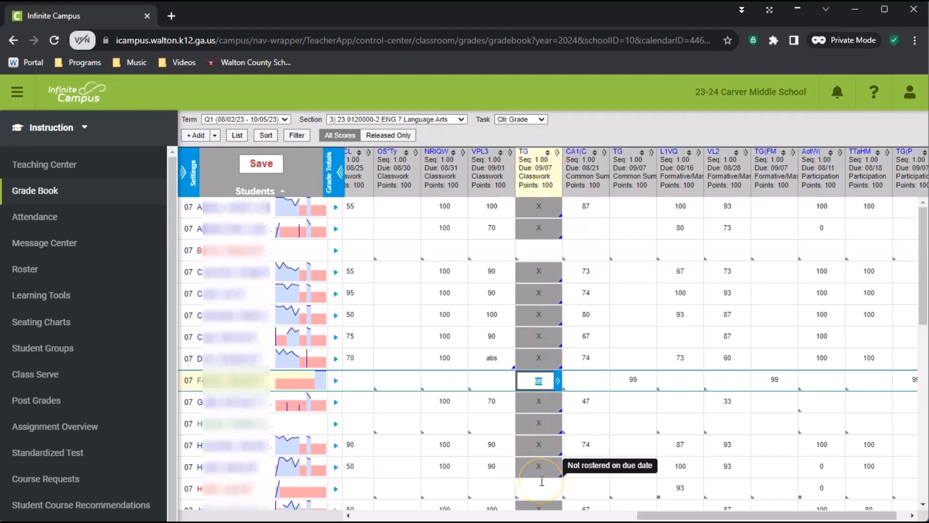
Step: Review the exempt marks and the transferred student's scores across the four Transfer Grade columns
click(543, 466)
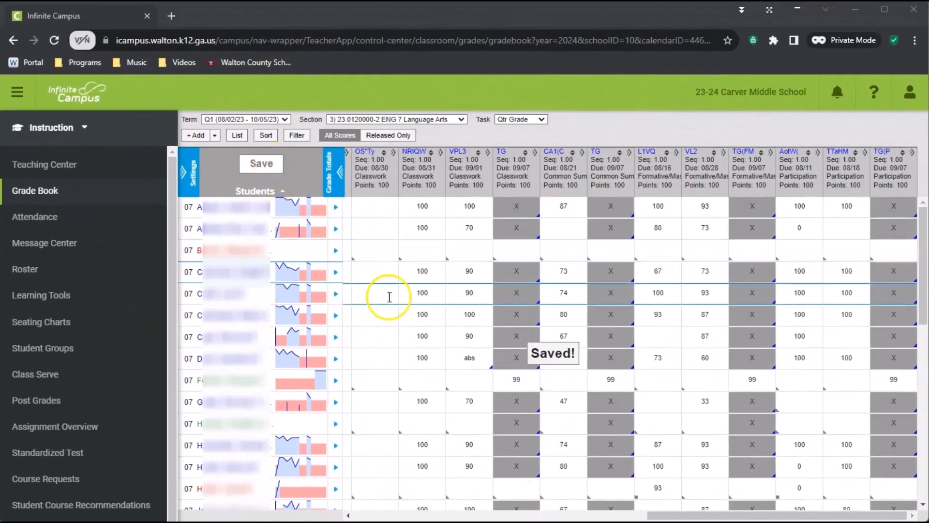
click(514, 364)
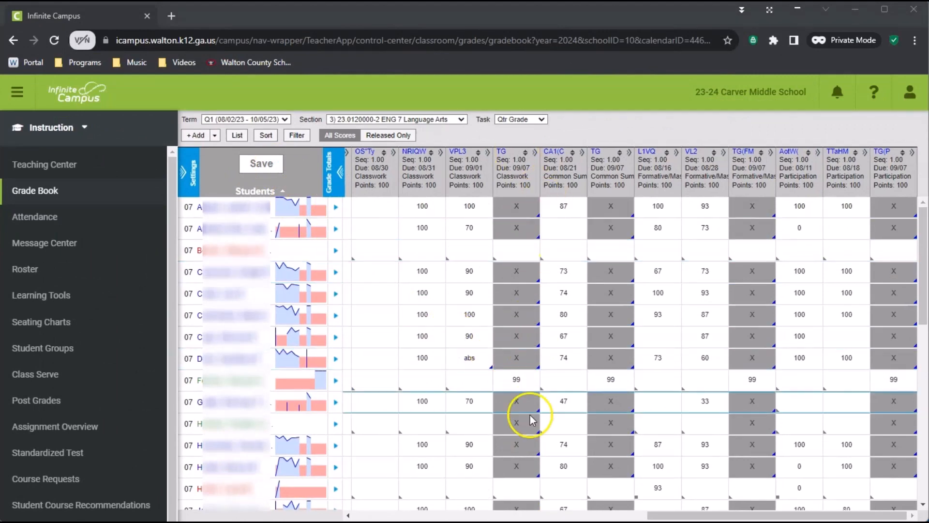
click(607, 397)
click(613, 252)
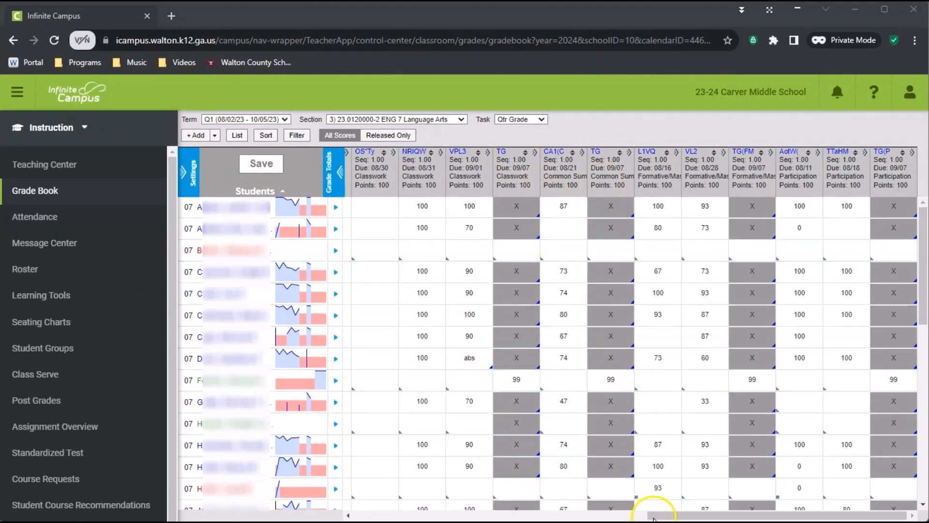
drag(660, 516, 706, 515)
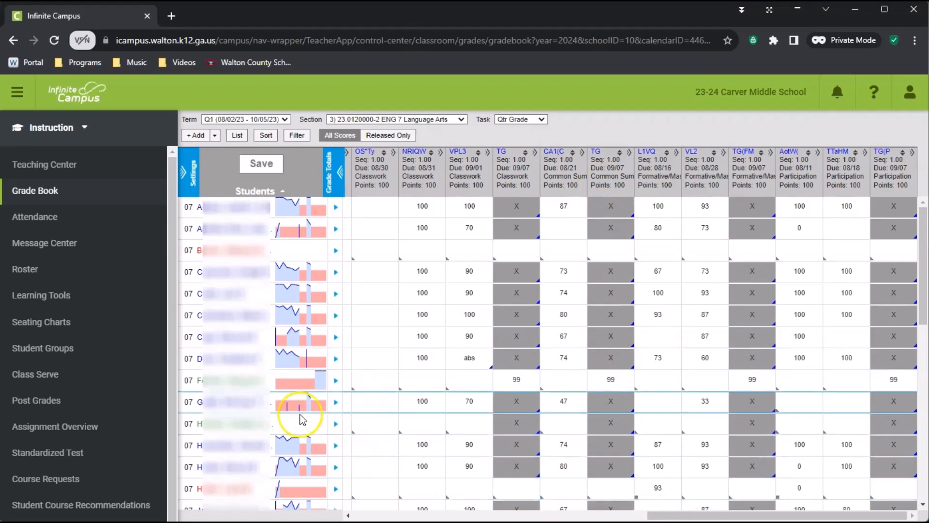
Step: Switch the exempt flag off and back on for the next transferred student's Classwork Transfer Grade and collapse the column
click(526, 426)
click(536, 427)
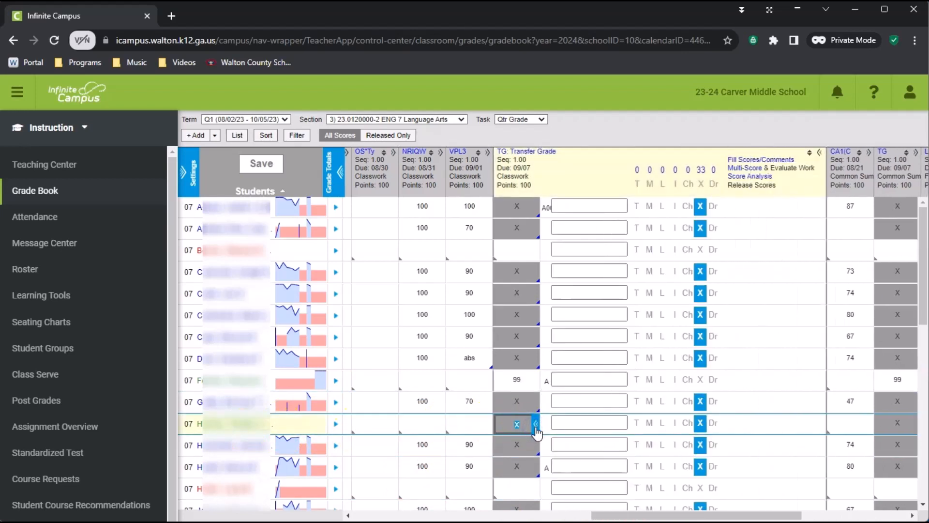
click(700, 429)
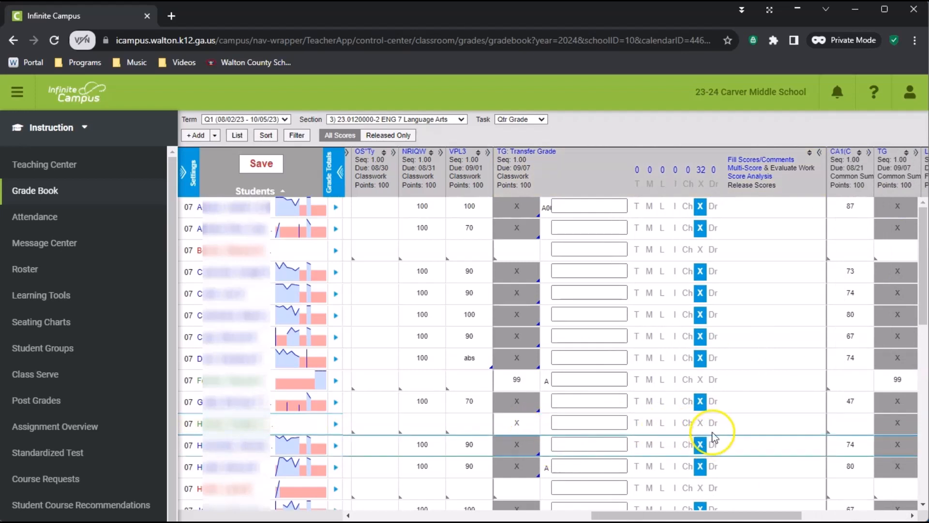
click(701, 423)
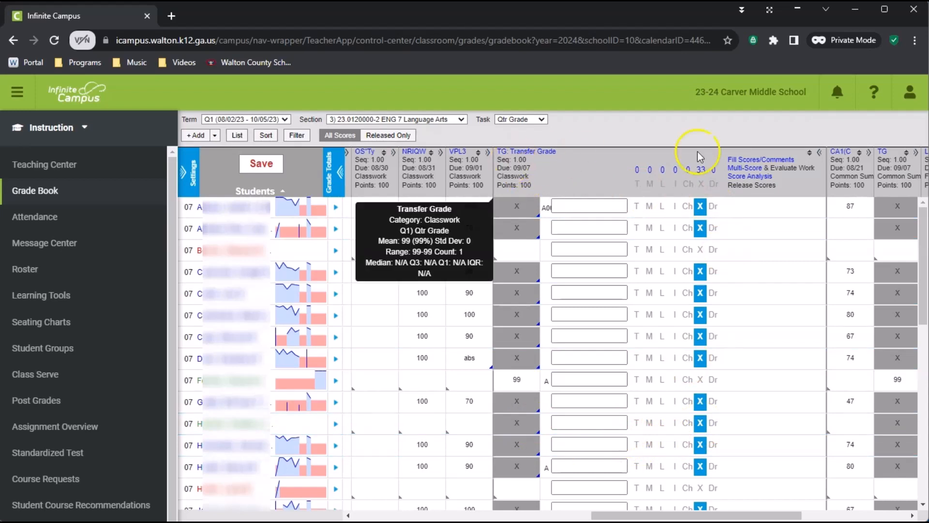
click(820, 155)
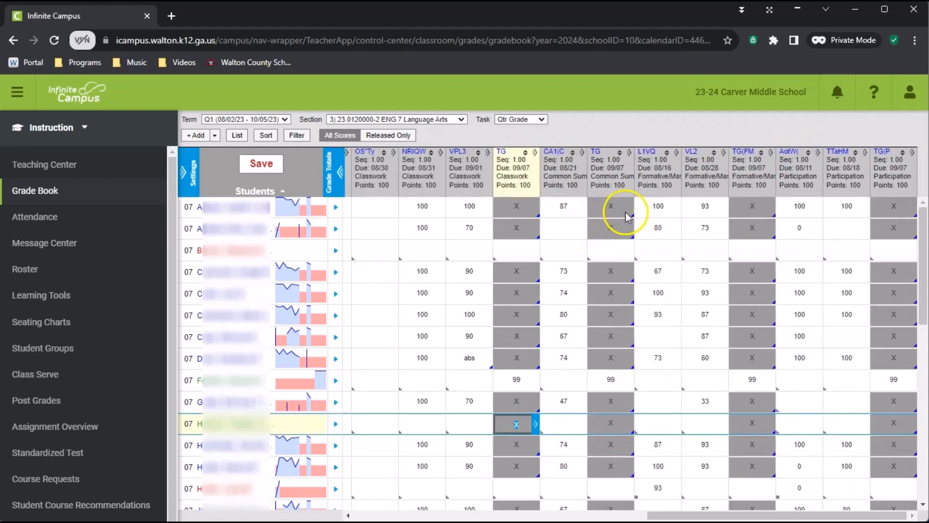